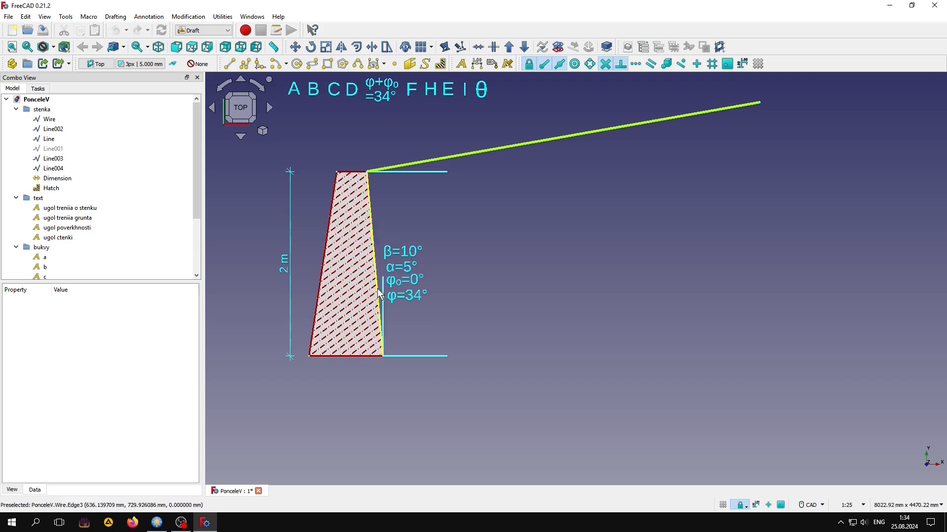
- Move the β=10° label to just below the horizontal reference line at the wall's top
left_click(394, 259)
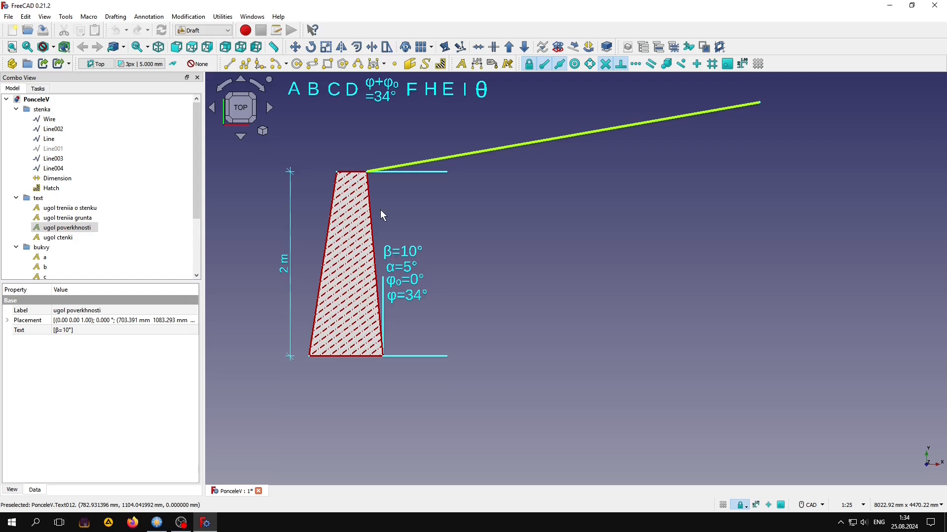
left_click(295, 47)
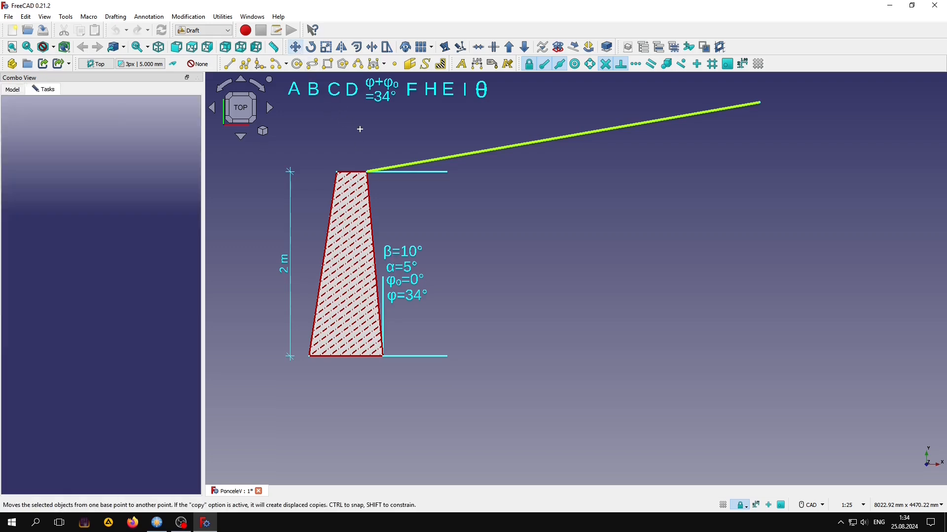
left_click(413, 253)
left_click(439, 182)
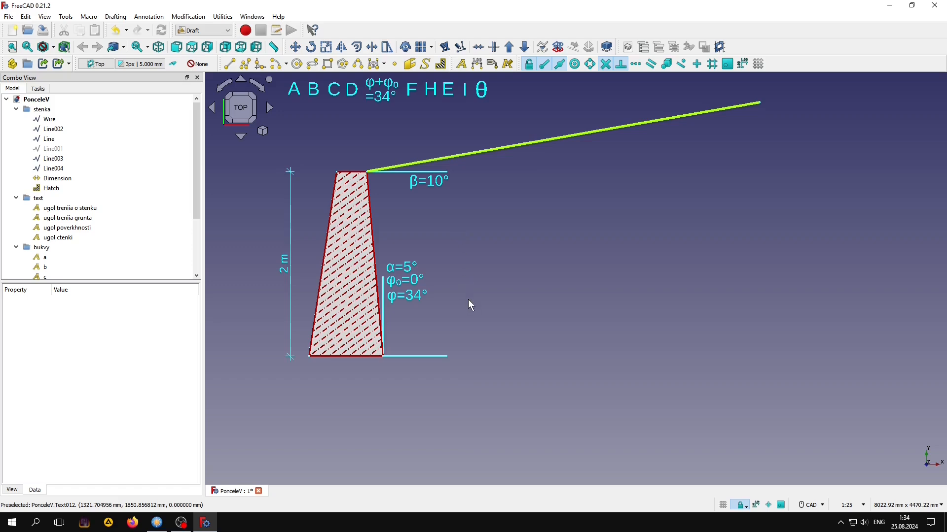
- Move the letter A to just above the wall's upper back corner, where the ground slope starts
left_click(74, 257)
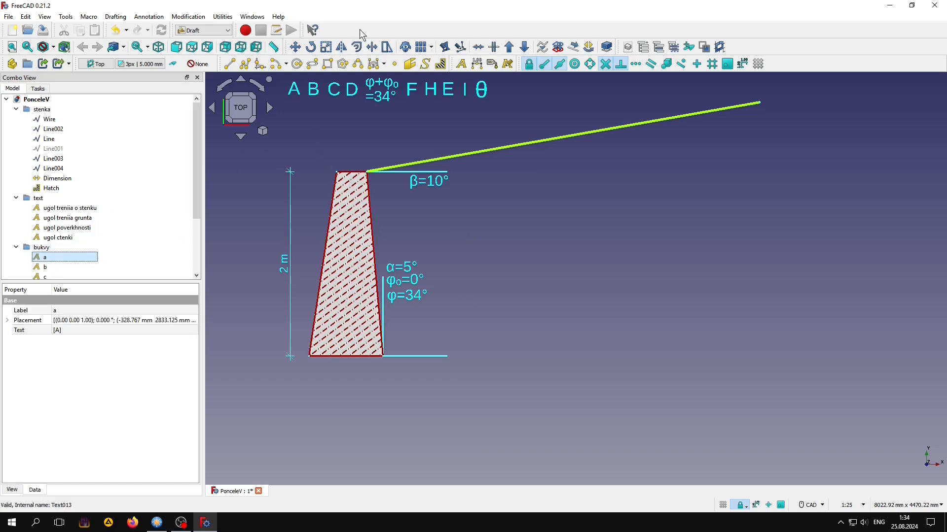
left_click(296, 47)
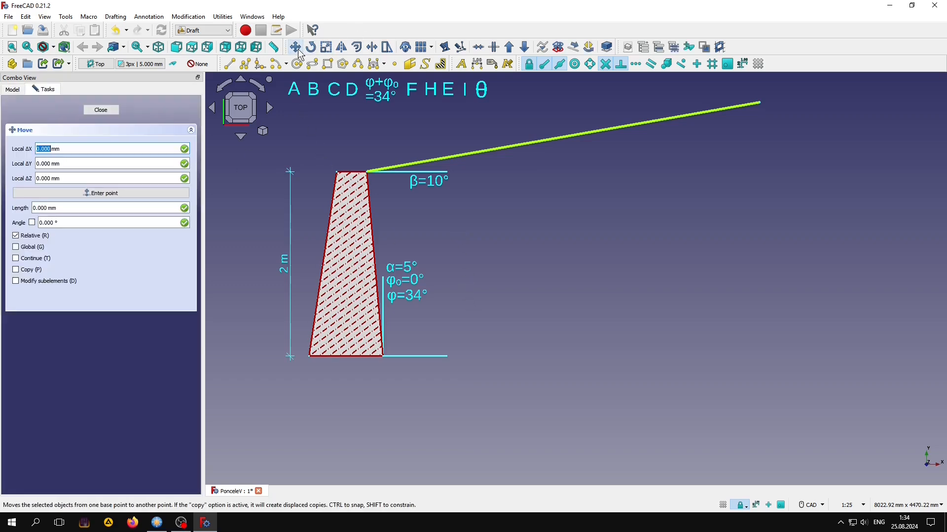
left_click(294, 94)
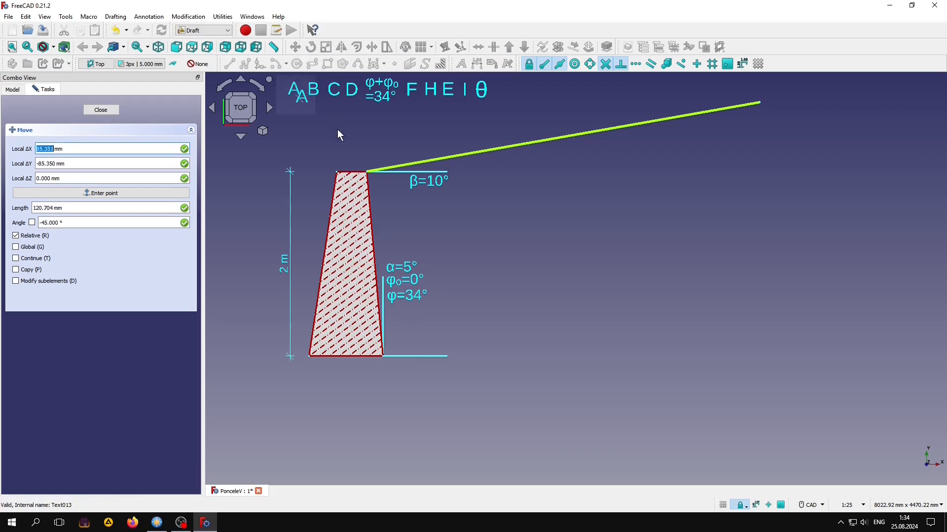
left_click(366, 170)
- Move the letter B to just below the wall's lower back corner
left_click(56, 269)
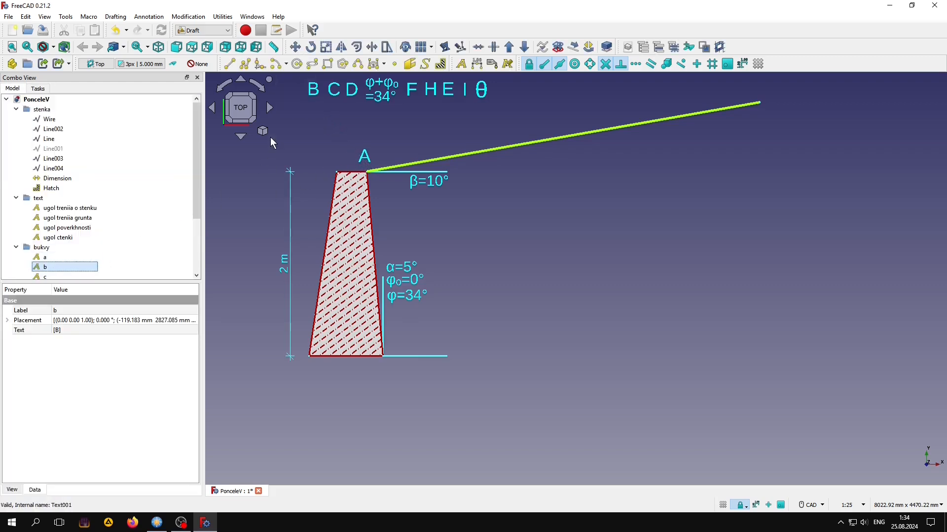
left_click(296, 47)
left_click(311, 101)
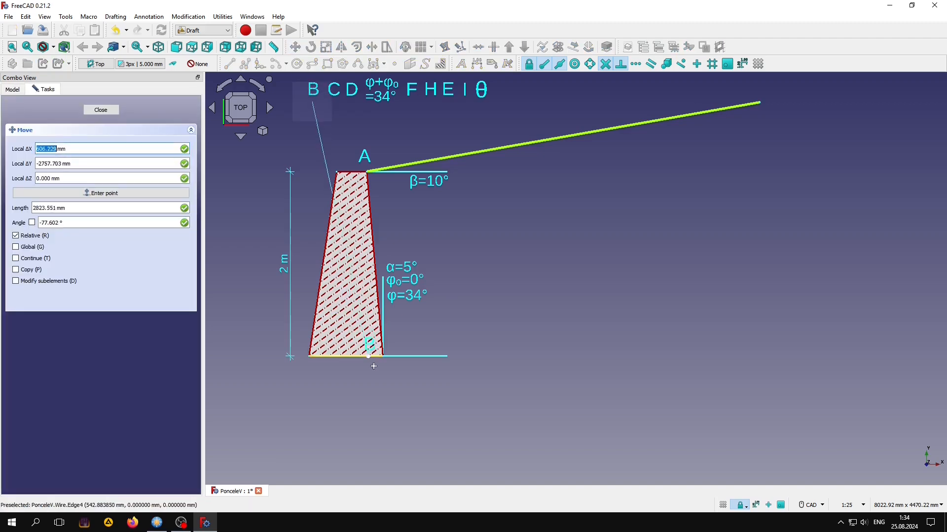
left_click(380, 384)
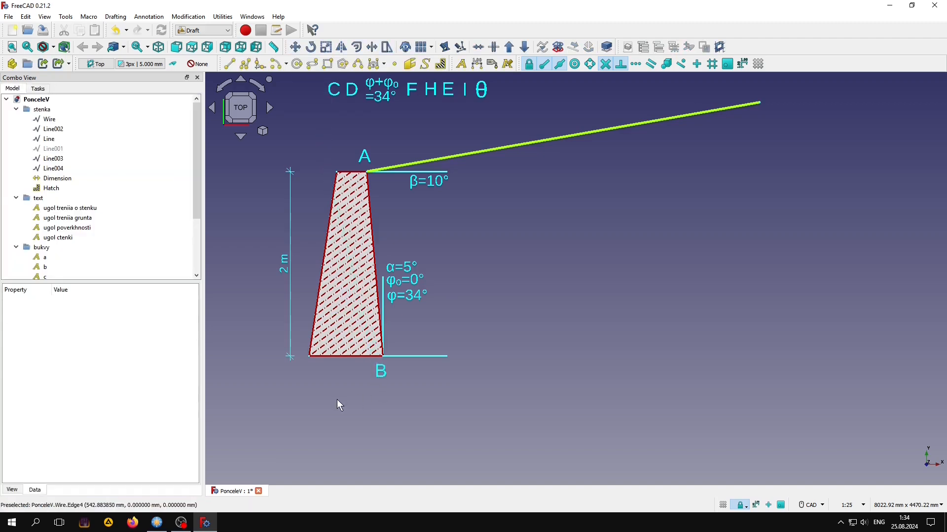
- Make the hidden dashed line Line001 from point B to the end of the ground slope visible
left_click(81, 150)
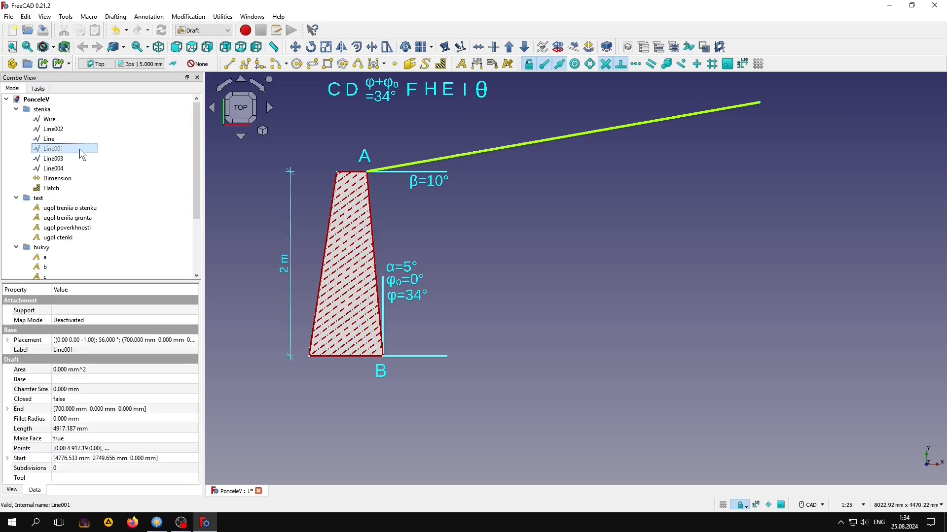
key("space")
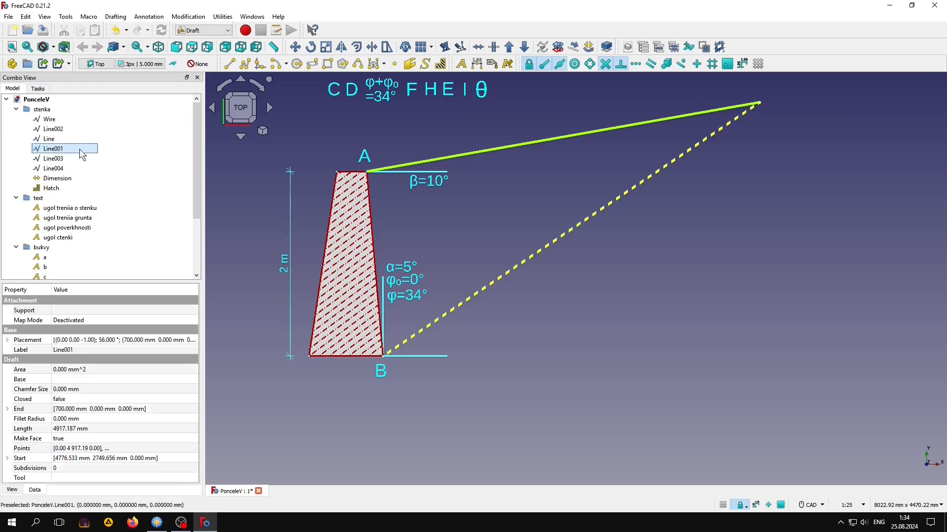
left_click(568, 291)
- Move the φ=34° label between the dashed line and the horizontal reference line at point B
left_click(411, 298)
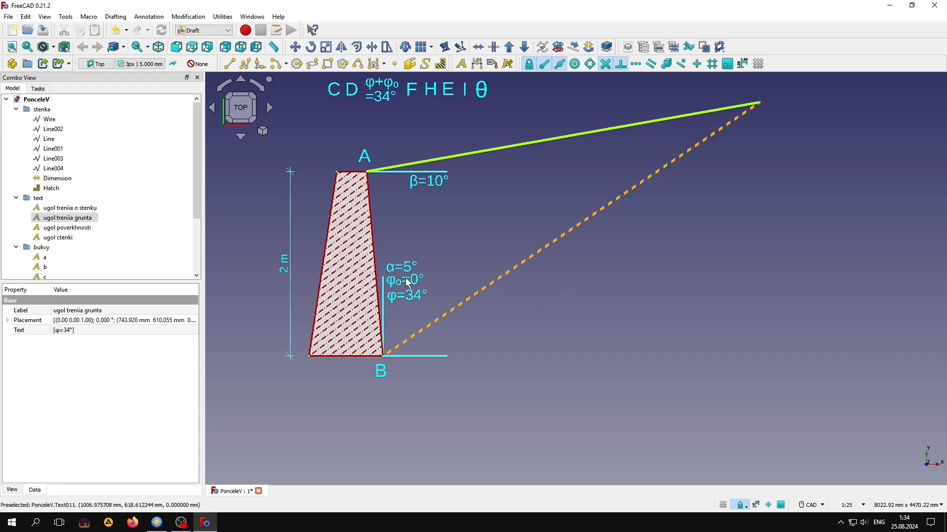
left_click(295, 47)
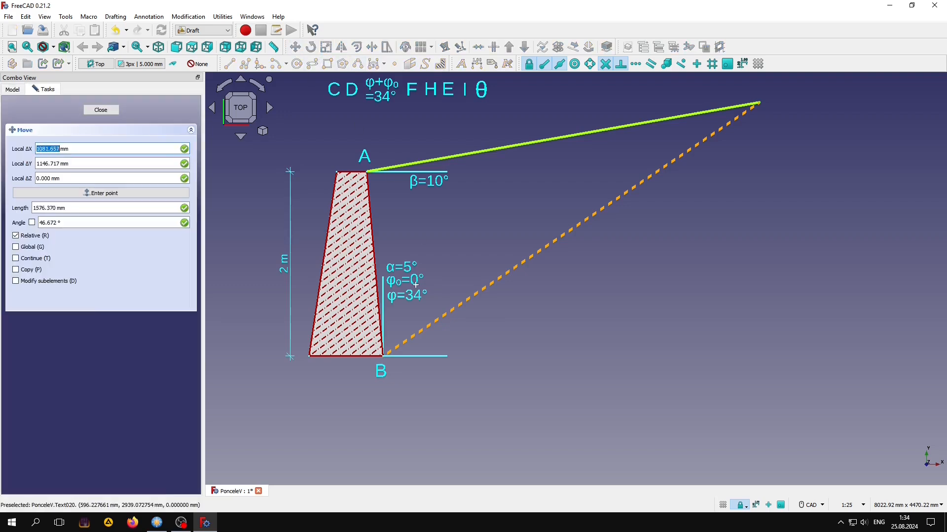
left_click(418, 297)
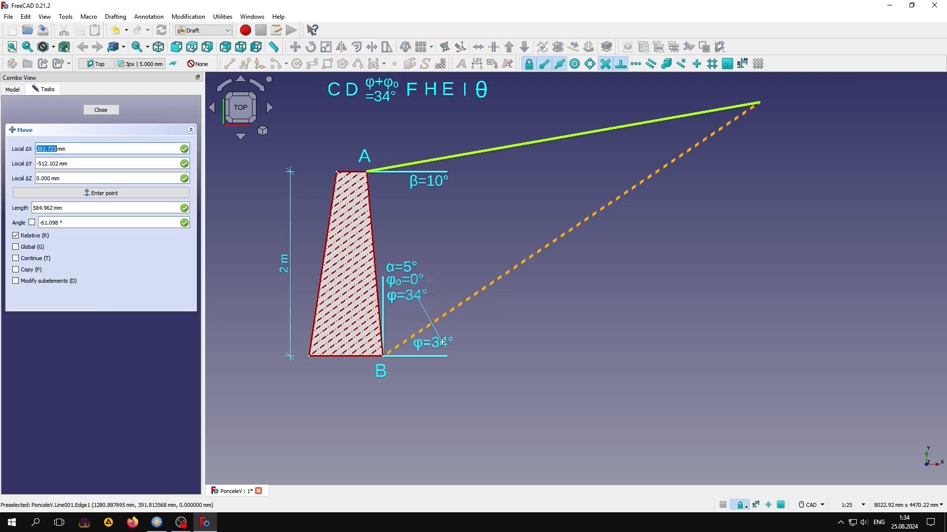
left_click(443, 343)
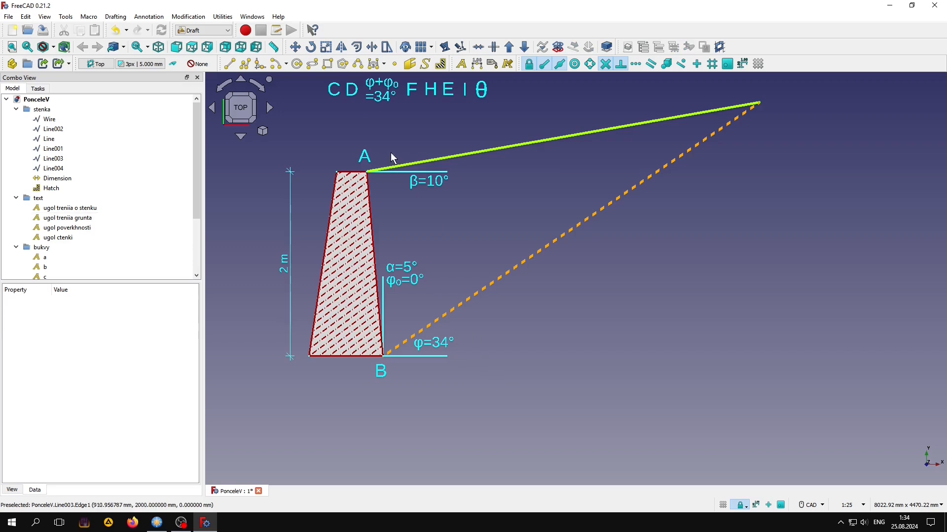
- Move the letter C to just above the point where the ground slope meets the dashed line
left_click(44, 277)
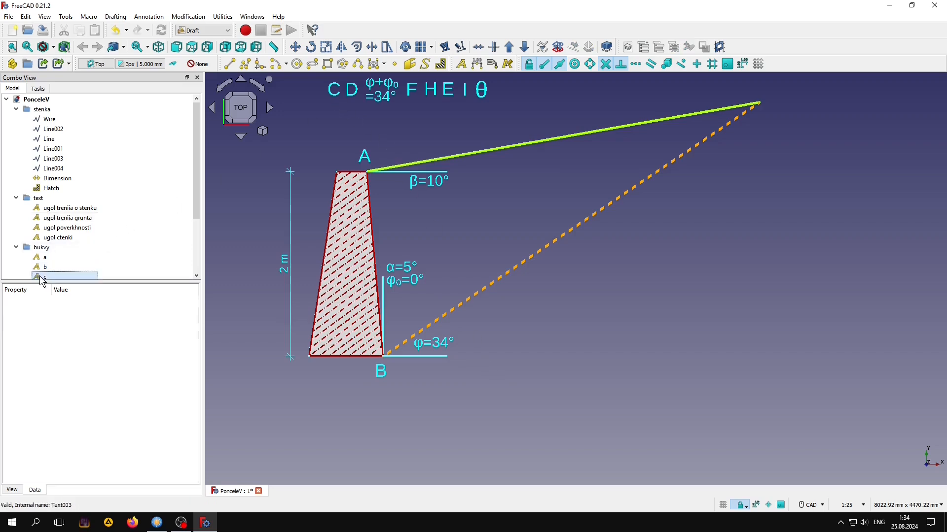
left_click(295, 47)
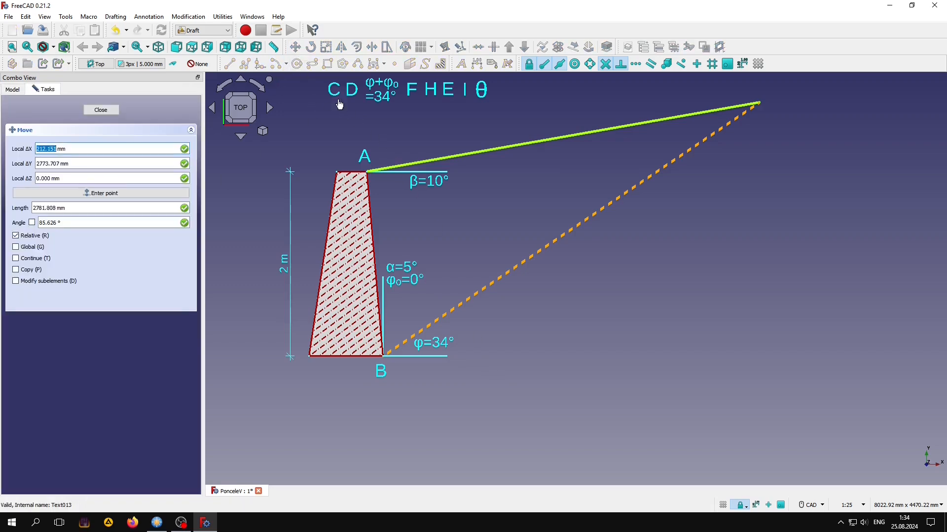
left_click(338, 102)
left_click(771, 99)
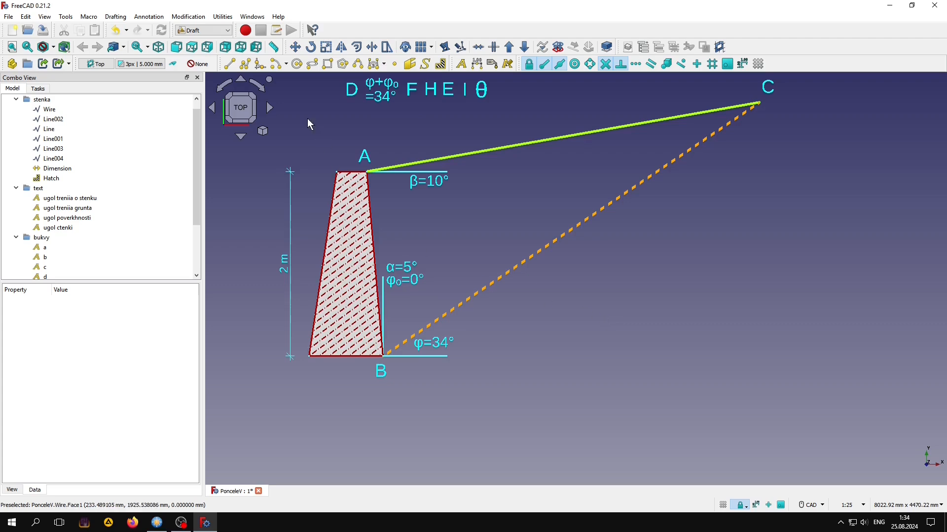
- Draw a semicircular arc below the dashed line from B to C, centred on the line's midpoint
key("a")
key("r")
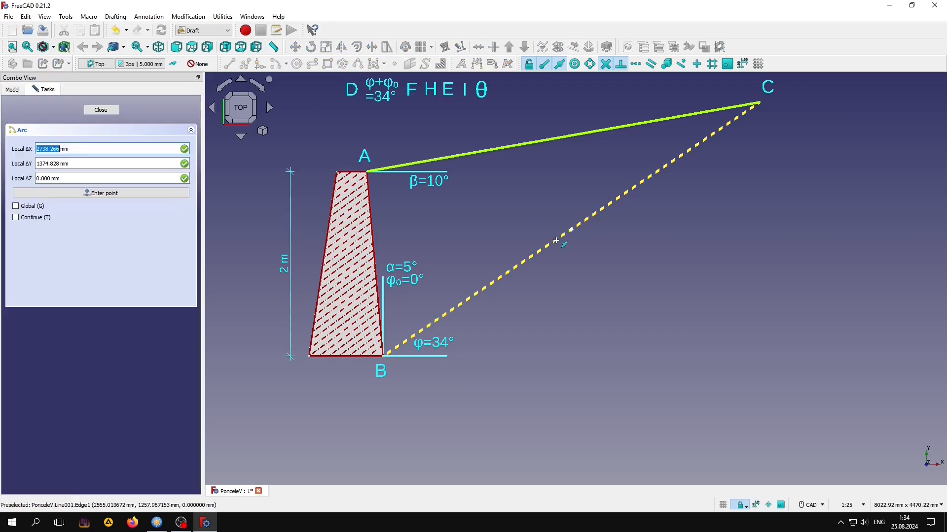
left_click(572, 229)
left_click(760, 103)
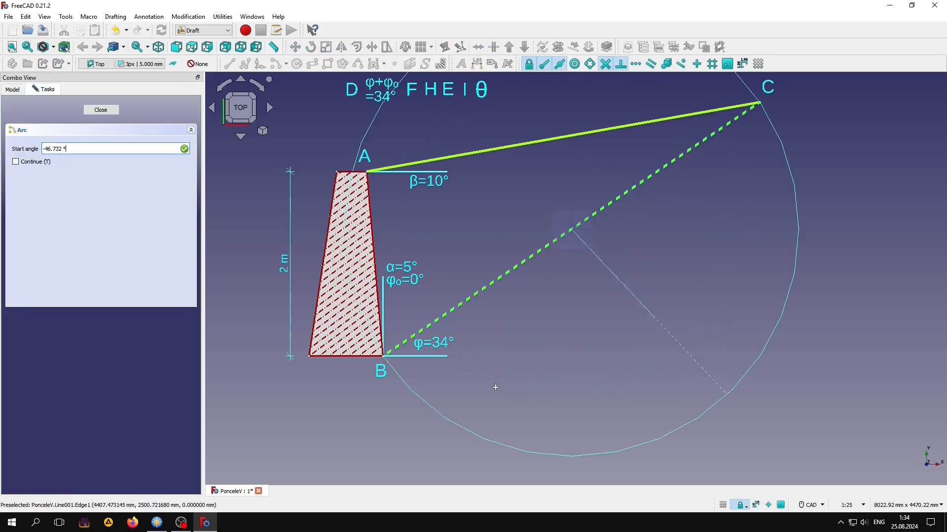
left_click(397, 346)
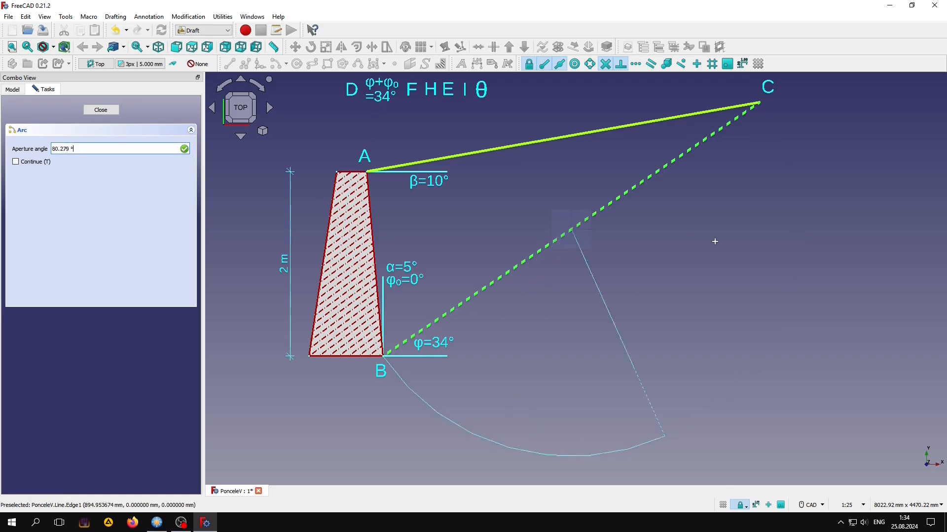
left_click(717, 139)
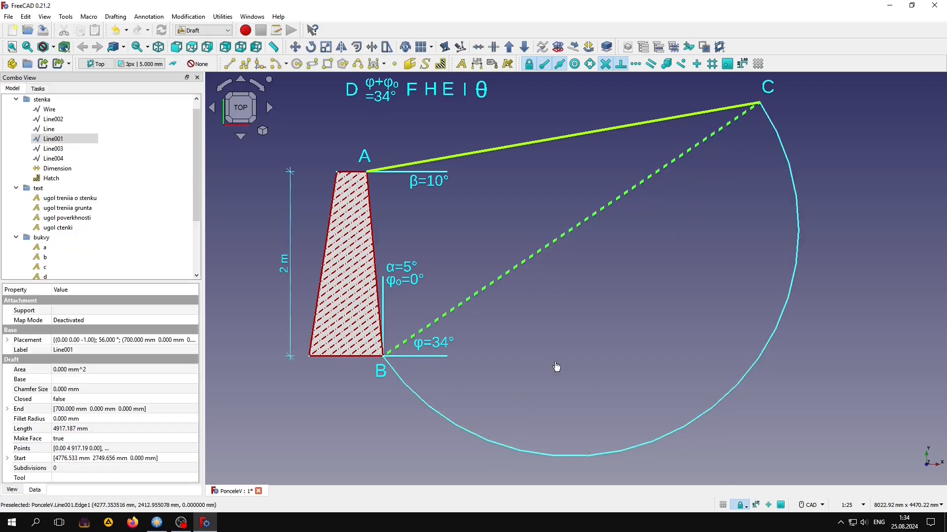
left_click(538, 400)
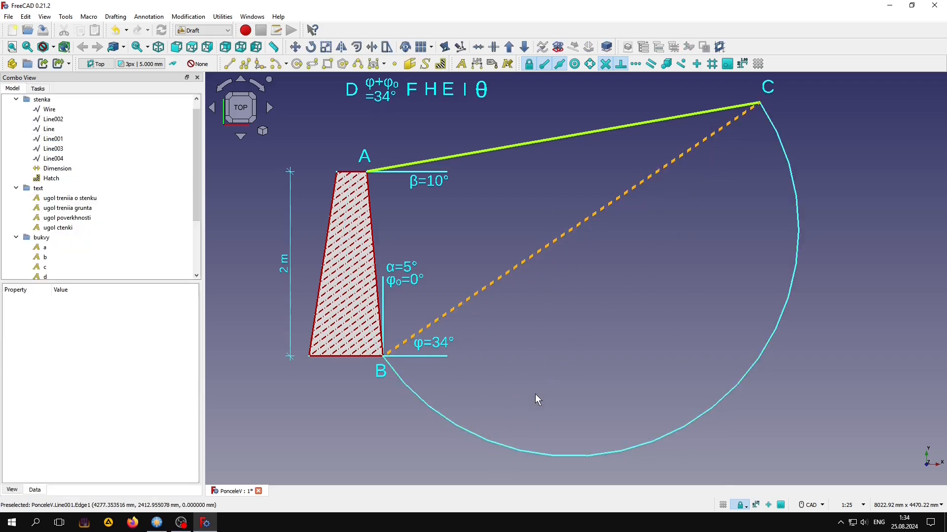
- Draw a line along the wall's back face from corner A to corner B
left_click(229, 63)
left_click(392, 171)
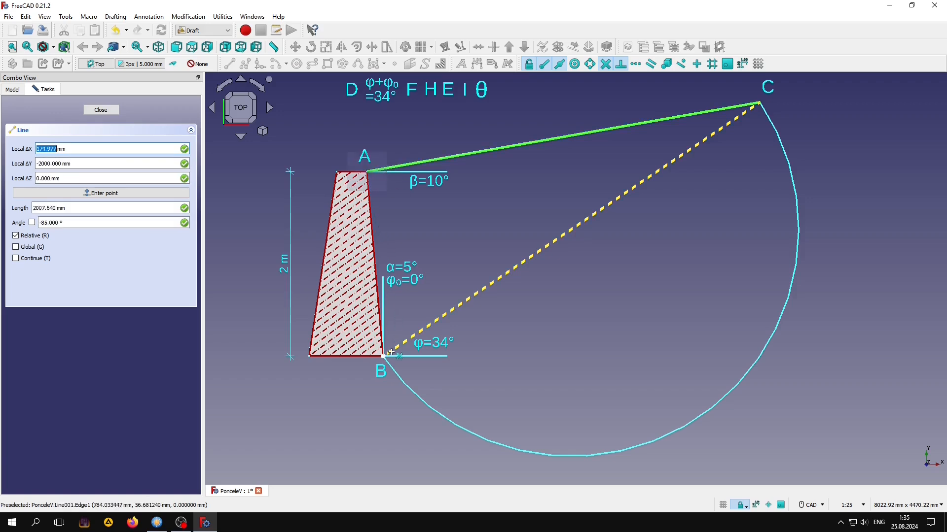
left_click(391, 352)
- Rotate the new line AB by 34° about point A, away from the wall
scroll(102, 254, "down", 2)
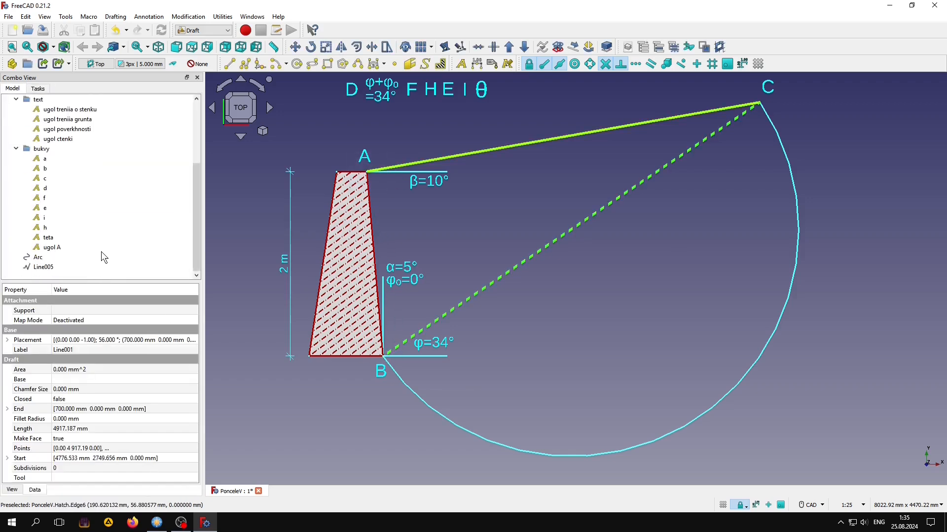
left_click(54, 269)
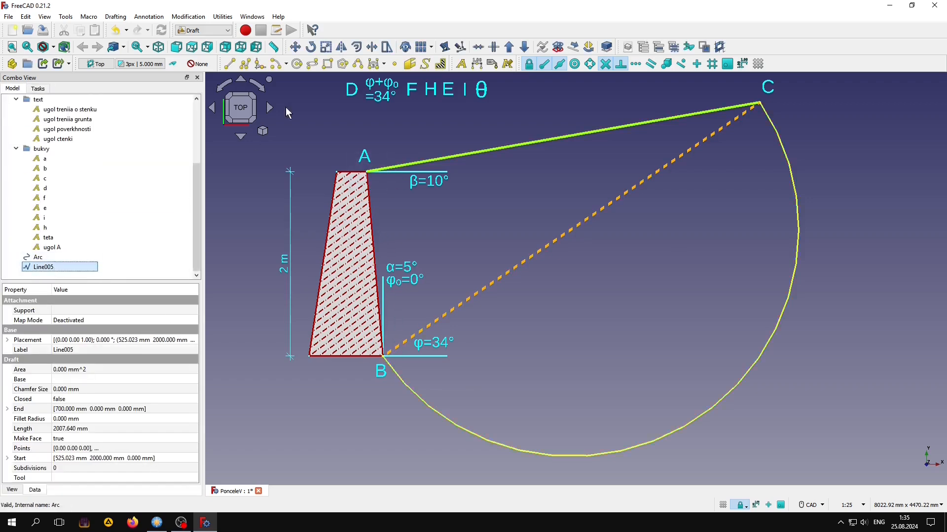
left_click(310, 47)
left_click(365, 170)
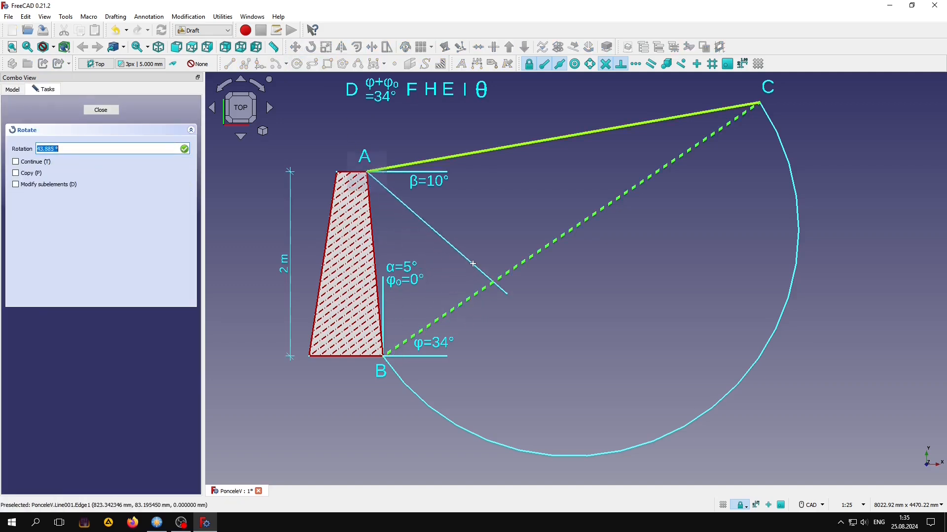
type("34")
key("Return")
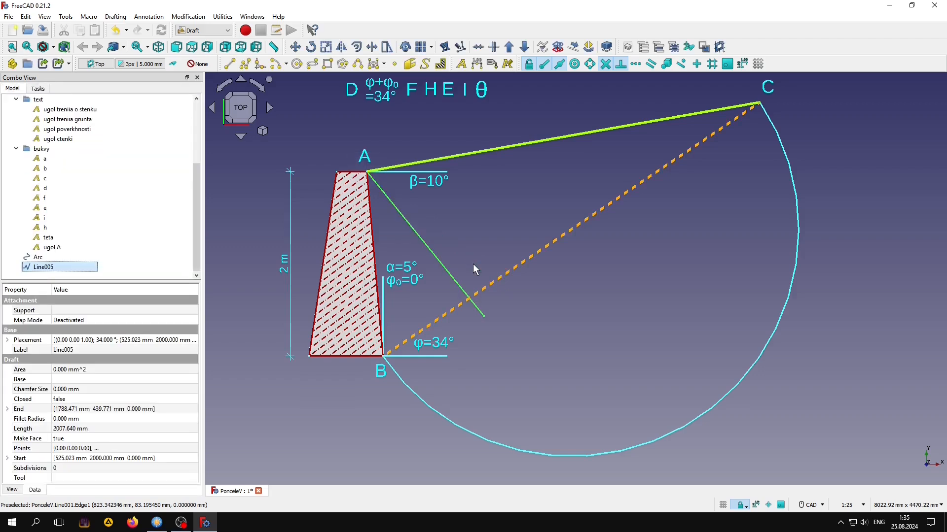
left_click(474, 269)
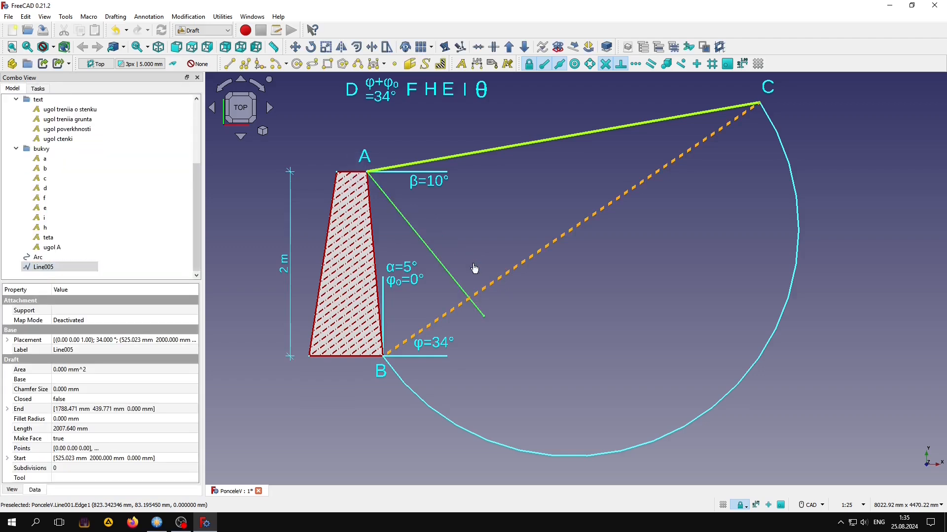
- Move the φ+φ₀=34° label between the wall's back face and the rotated line from A
left_click(392, 104)
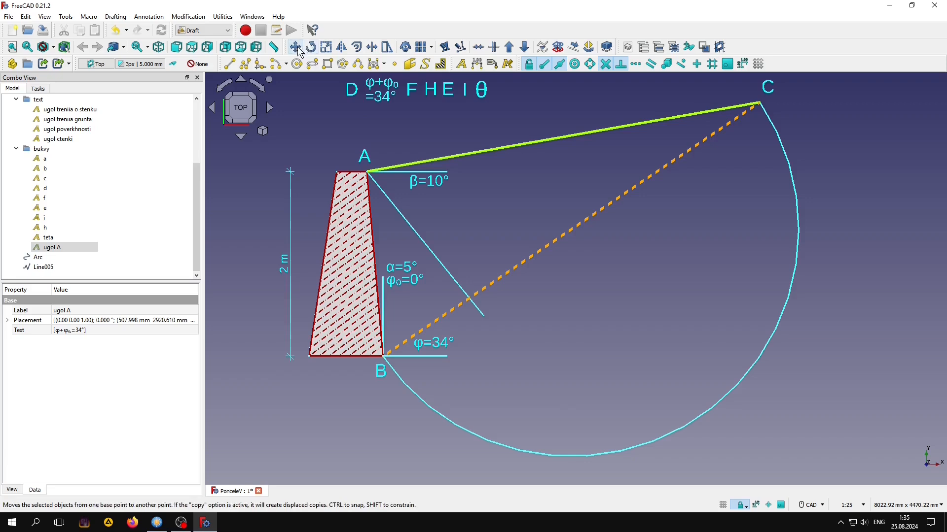
left_click(298, 48)
left_click(382, 96)
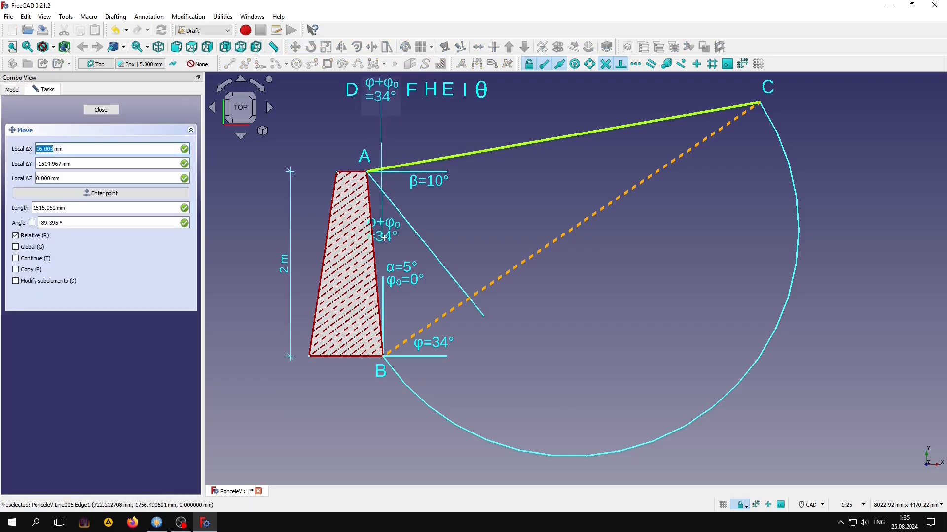
left_click(392, 238)
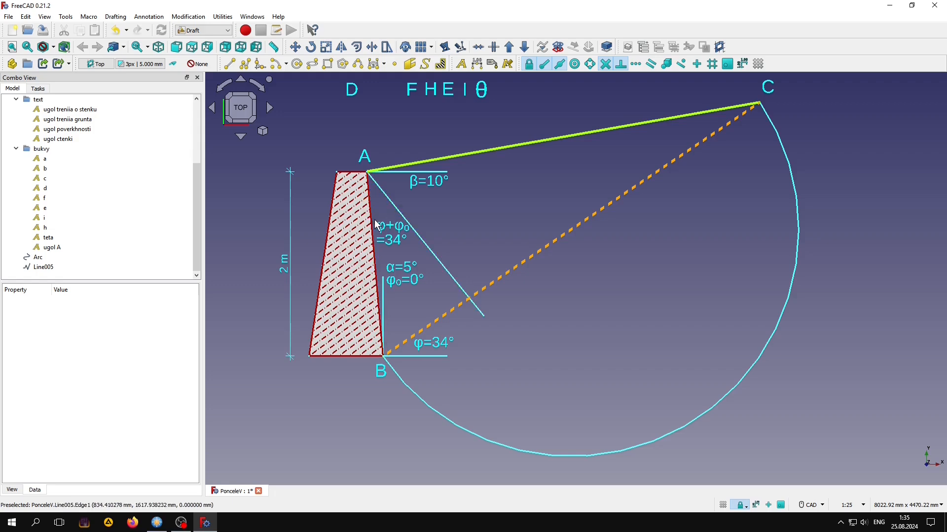
- Move the letter D just below the crossing of the rotated line and the dashed line, and select the rotated line
left_click(58, 192)
left_click(295, 47)
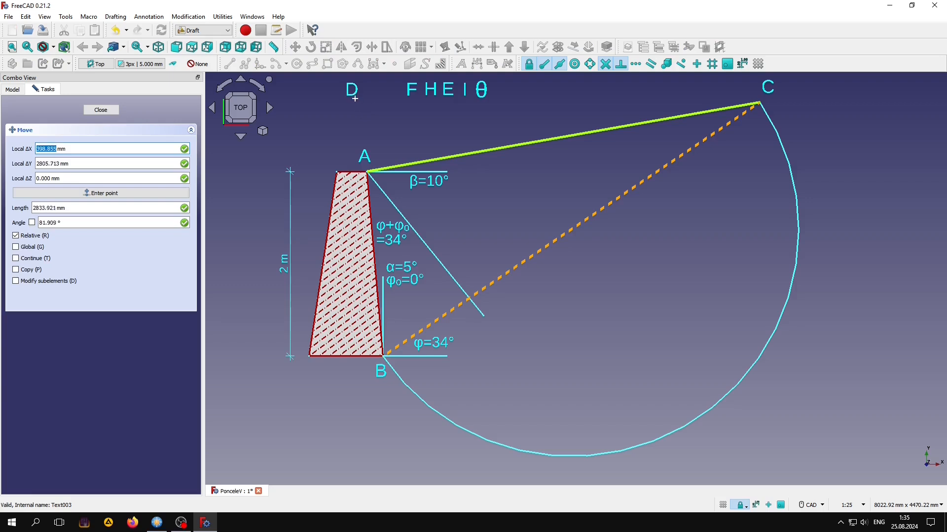
left_click(355, 98)
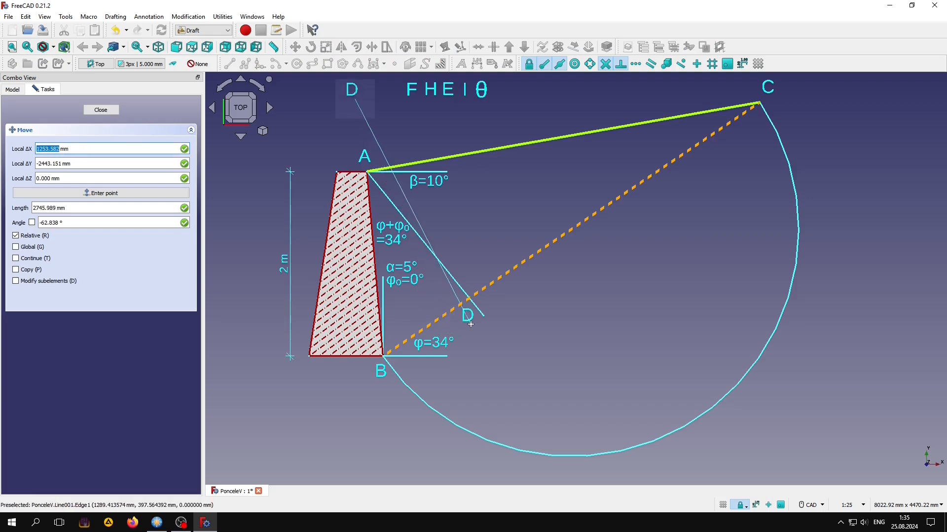
left_click(471, 325)
left_click(482, 312)
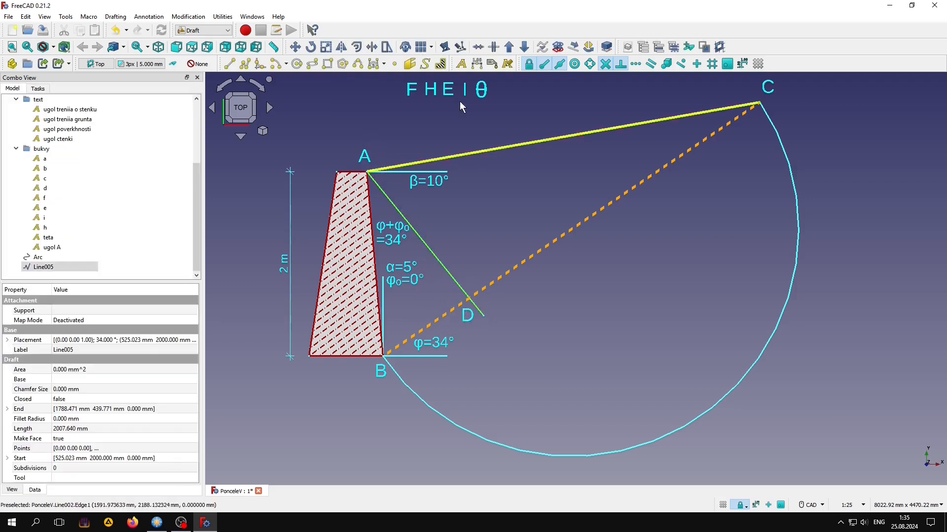
- Shorten the rotated line from A so that its lower end lies on the dashed line BC at D
left_click(443, 49)
left_click(484, 316)
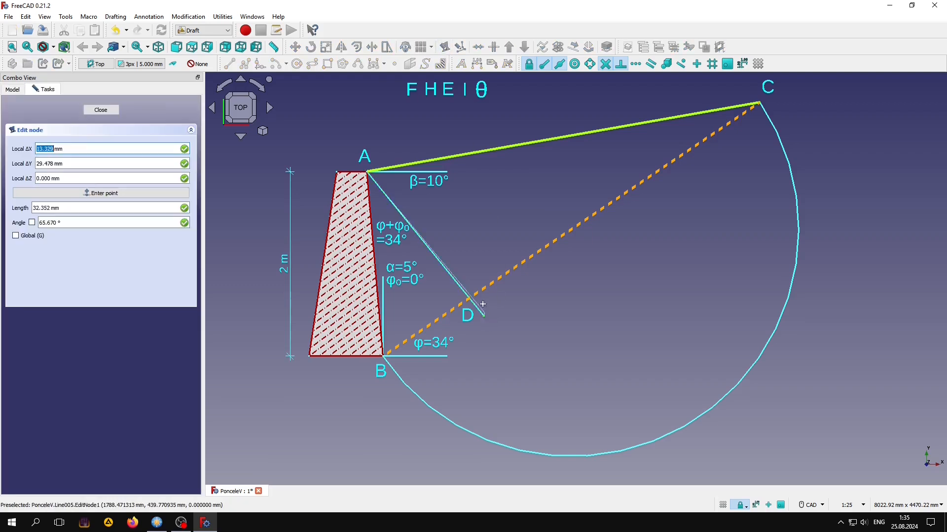
left_click(467, 298)
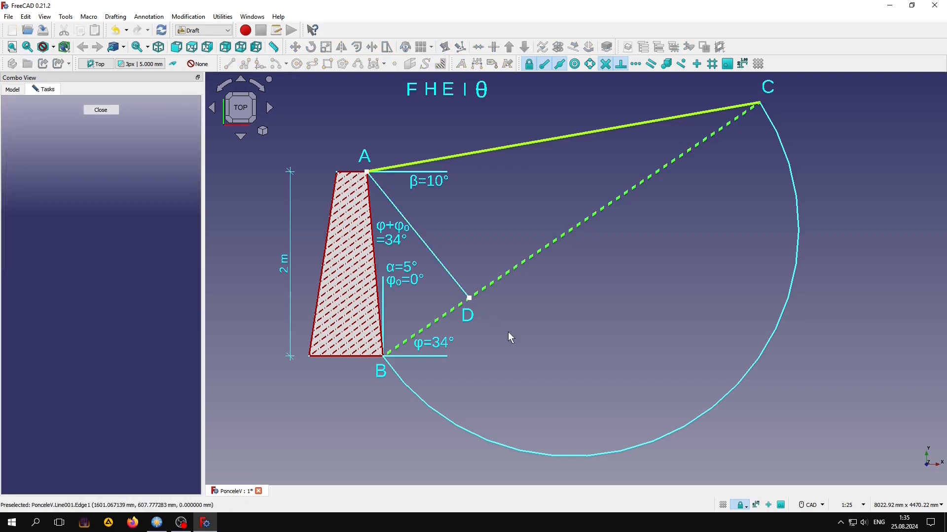
left_click(92, 111)
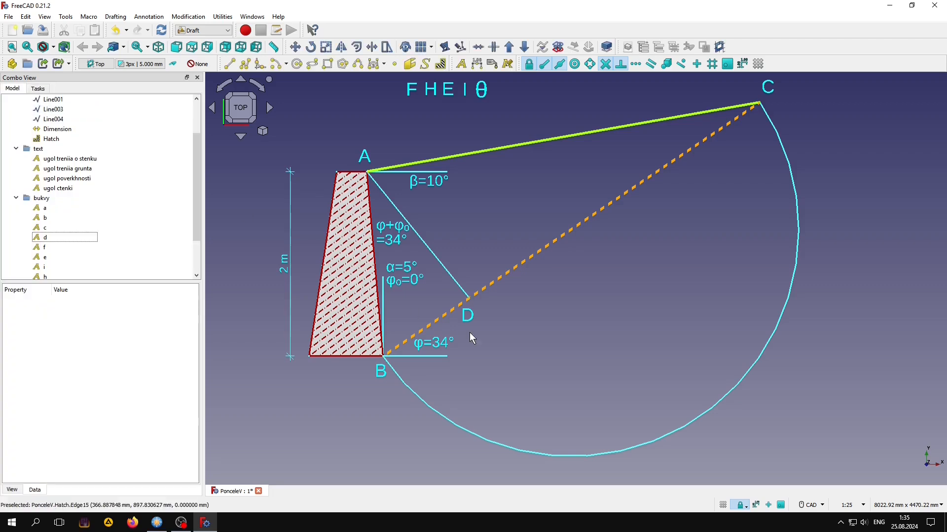
- Draw a line about 2242 mm long from just below the large arc, perpendicular to the dashed line BC near D
left_click(229, 64)
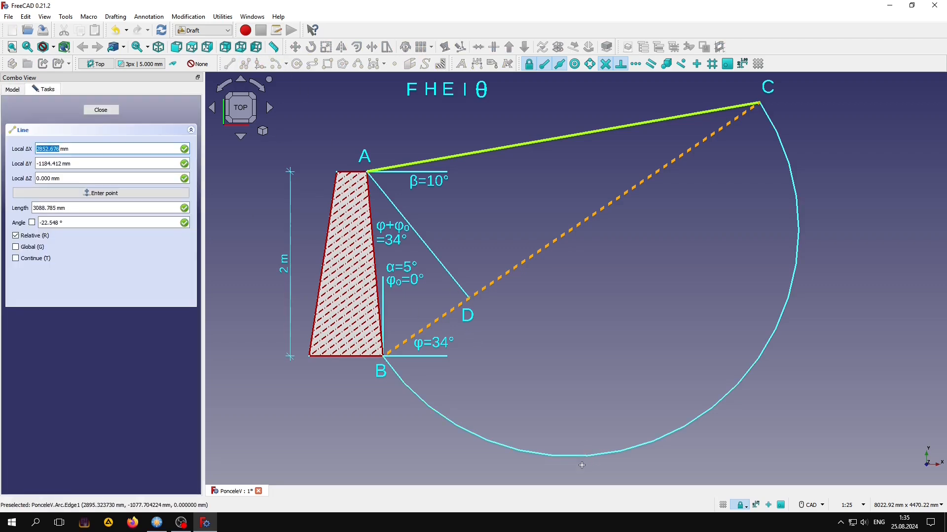
left_click(585, 466)
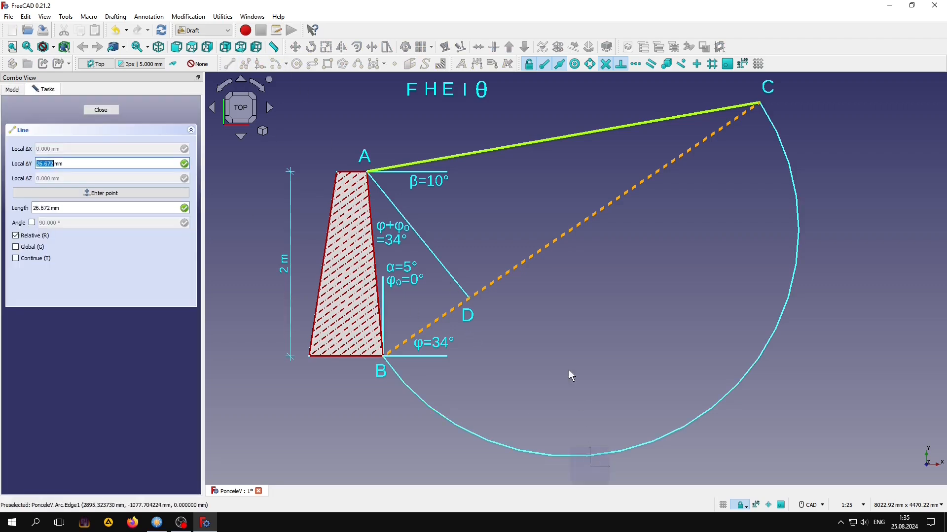
left_click(484, 288)
- Move the new perpendicular line so that its upper end coincides with point D
left_click(494, 328)
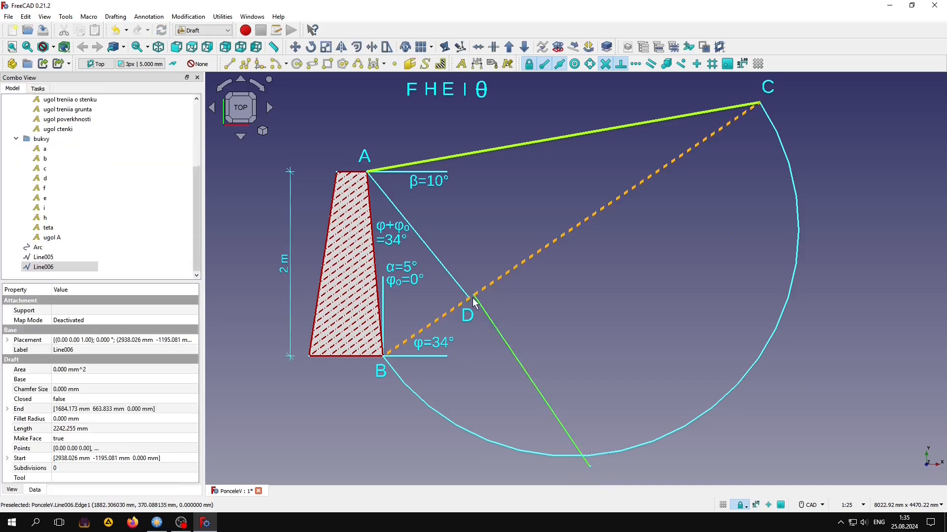
left_click(297, 48)
left_click(473, 295)
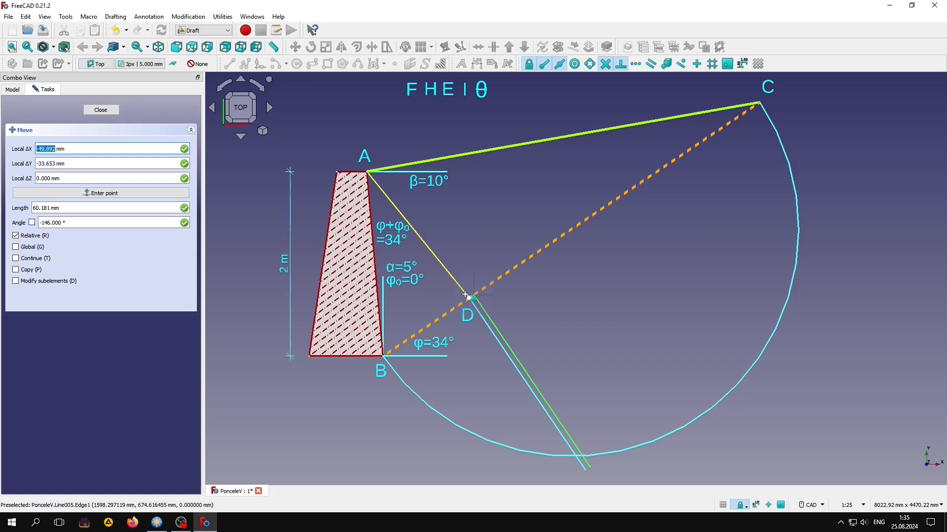
left_click(465, 295)
left_click(513, 443)
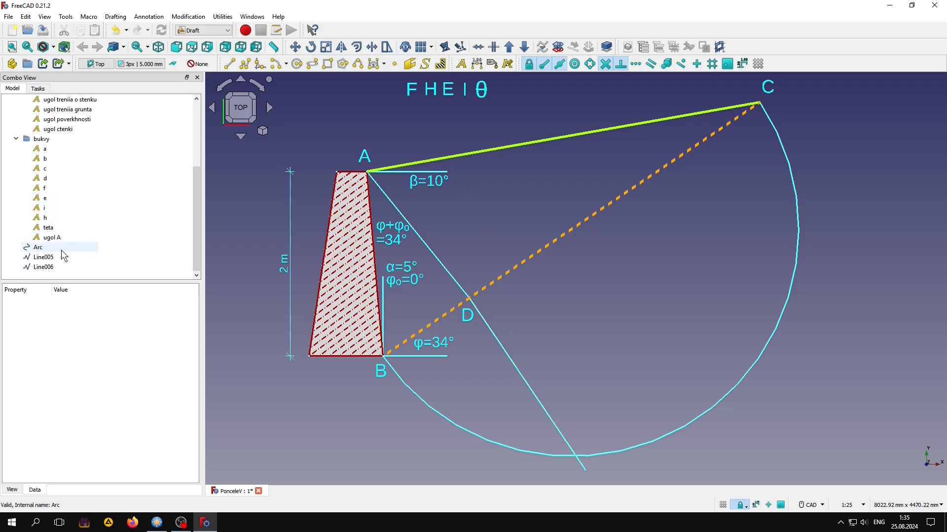
- Move the letter F just below the crossing of the perpendicular from D and the large arc
left_click(53, 188)
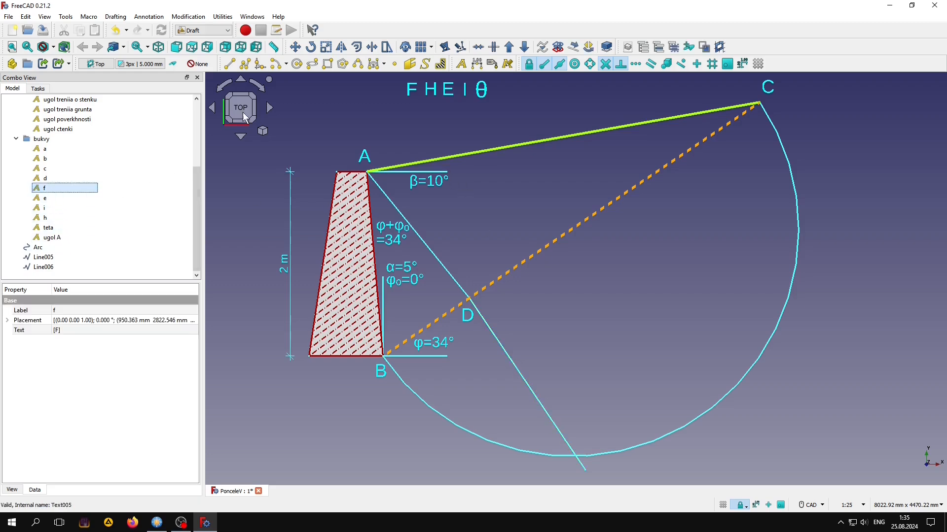
left_click(295, 47)
left_click(418, 98)
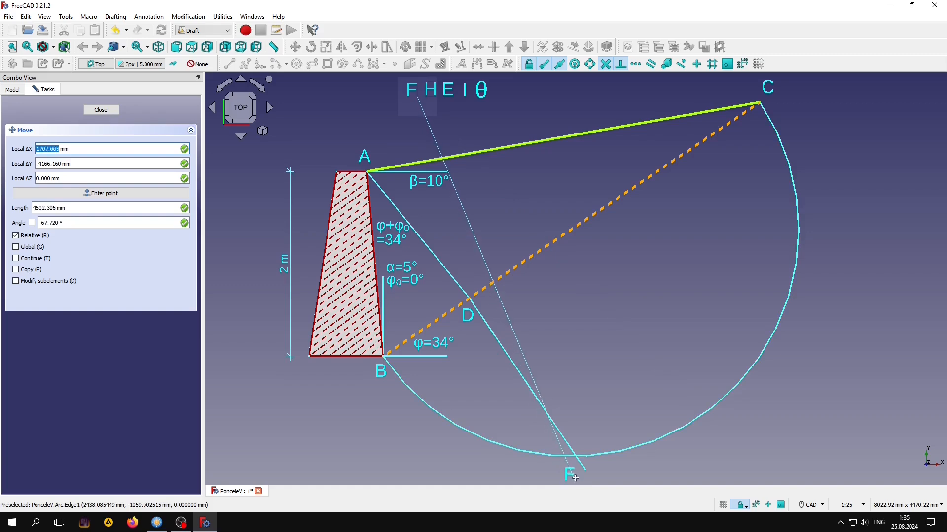
left_click(576, 476)
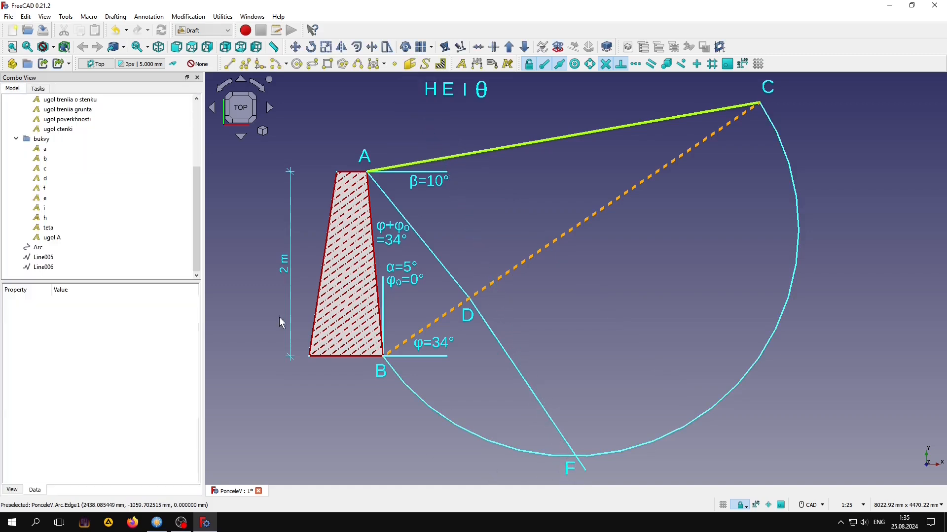
- Draw a line from corner B to point F on the large arc
left_click(229, 63)
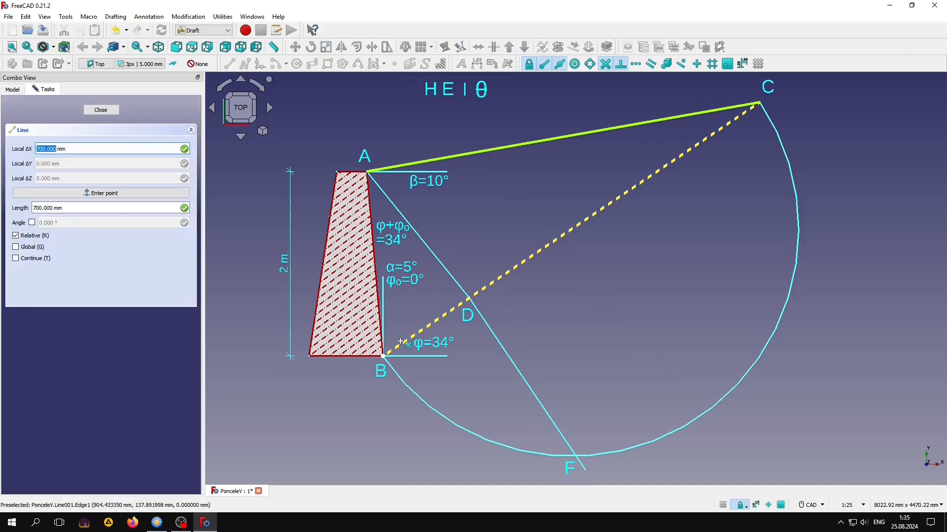
left_click(384, 354)
left_click(572, 449)
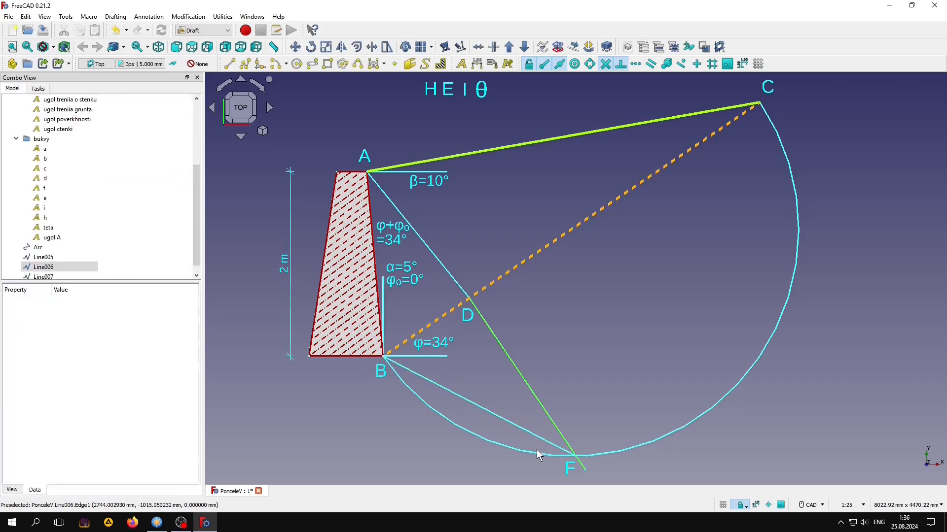
- Draw an arc centred at B with radius BF, running from the dashed line BC to point F
left_click(276, 64)
left_click(408, 368)
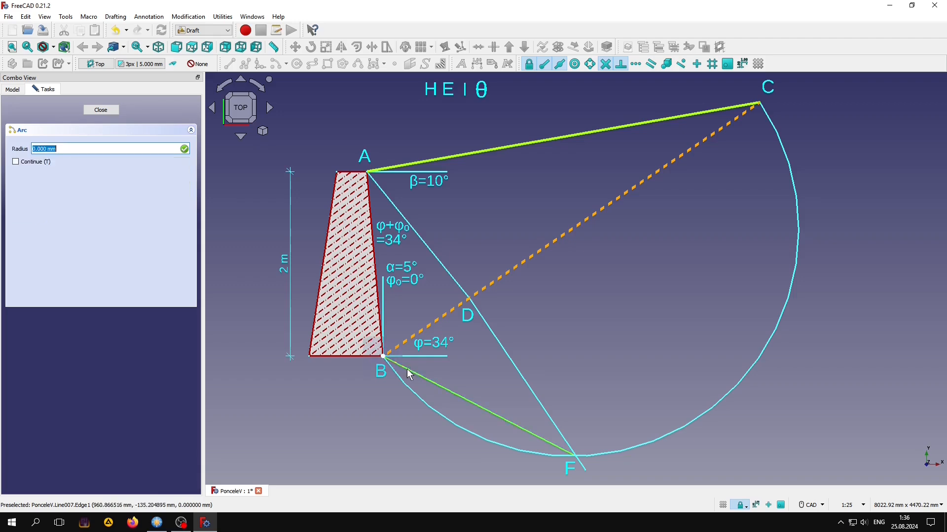
left_click(573, 456)
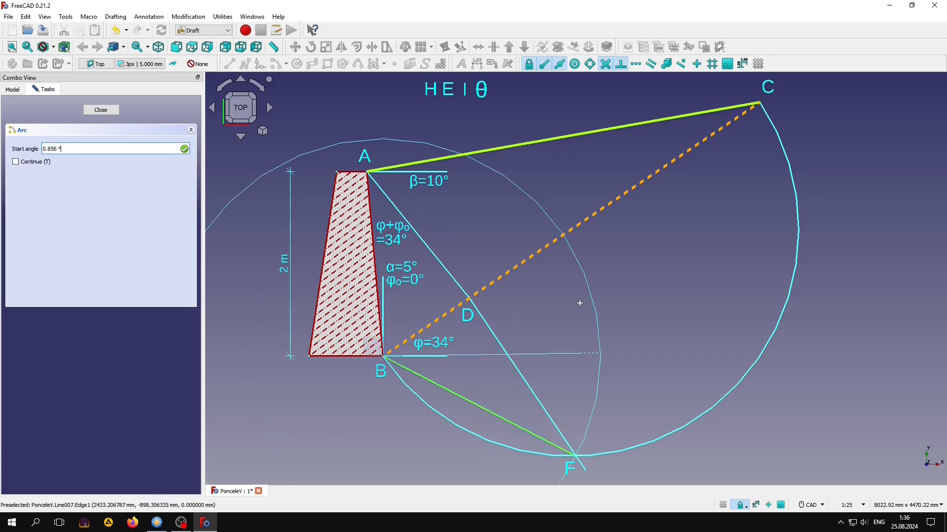
left_click(561, 240)
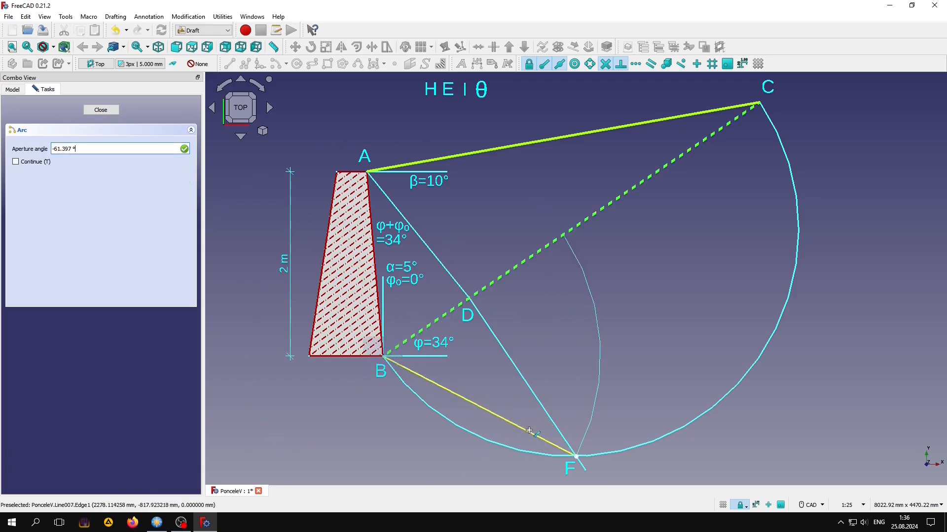
left_click(573, 456)
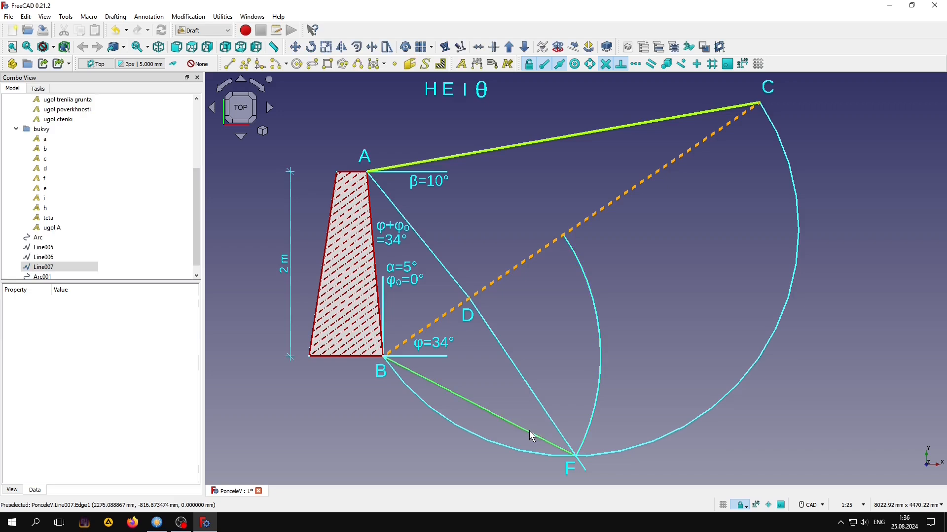
- Move the letter H beside the crossing of the arc from F and the dashed line BC
left_click(45, 208)
left_click(295, 47)
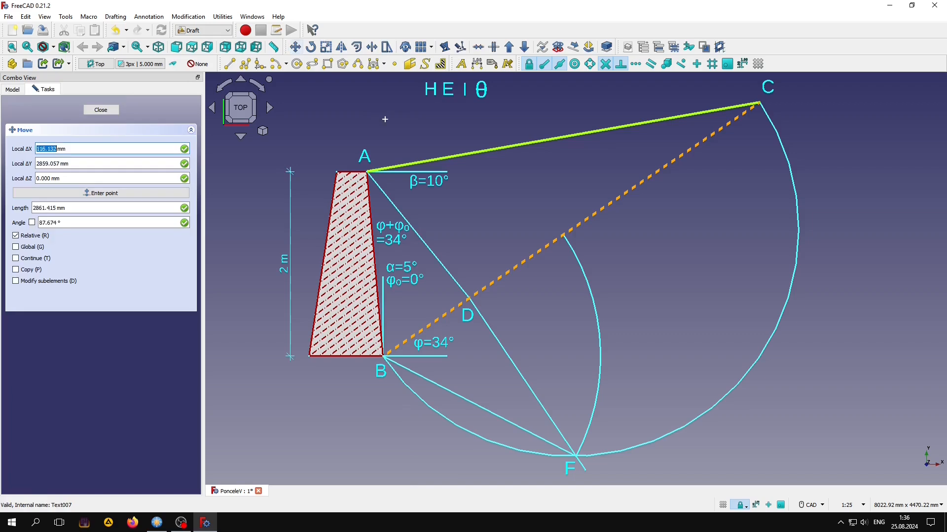
left_click(432, 97)
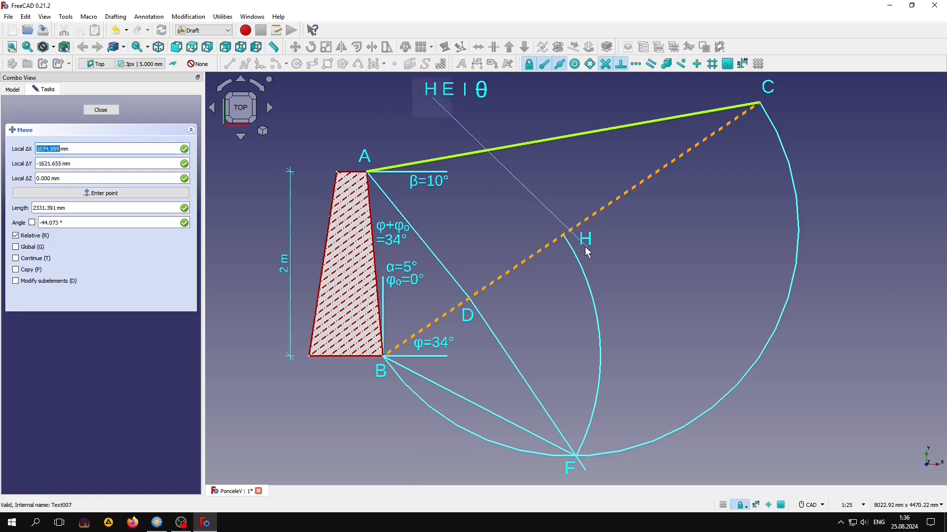
left_click(585, 249)
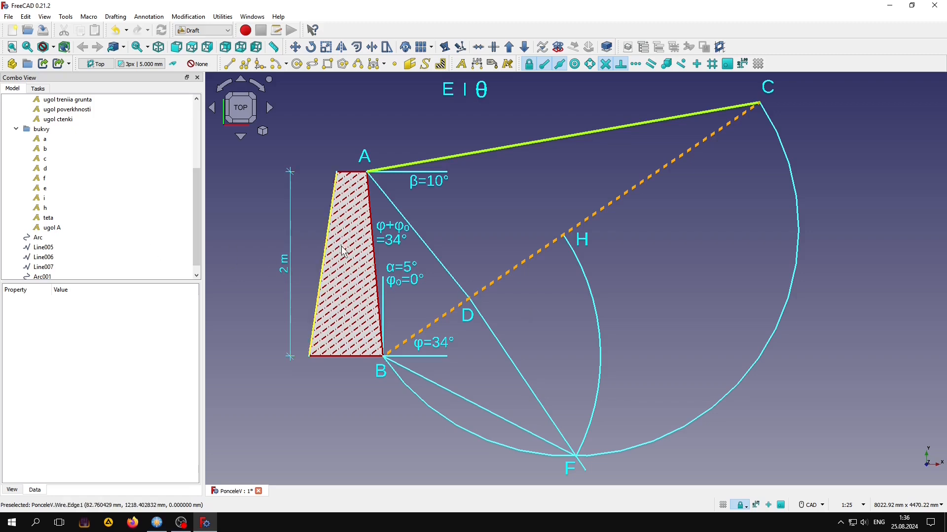
- Copy line AD from point D to point H, keeping it parallel to the original
left_click(446, 270)
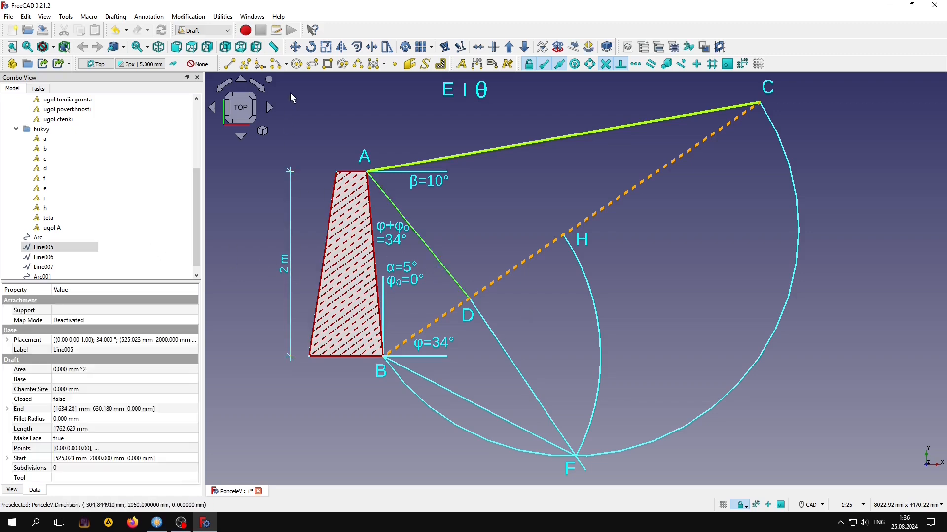
left_click(295, 47)
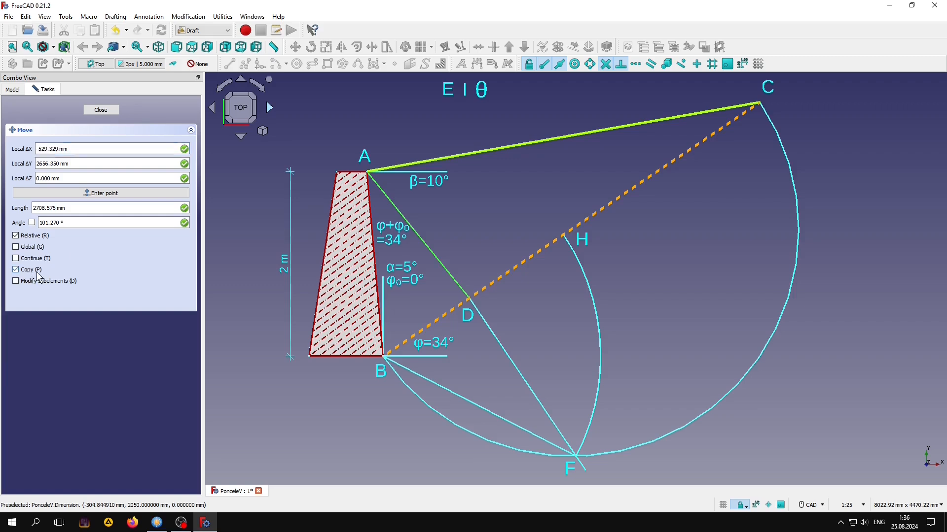
left_click(468, 298)
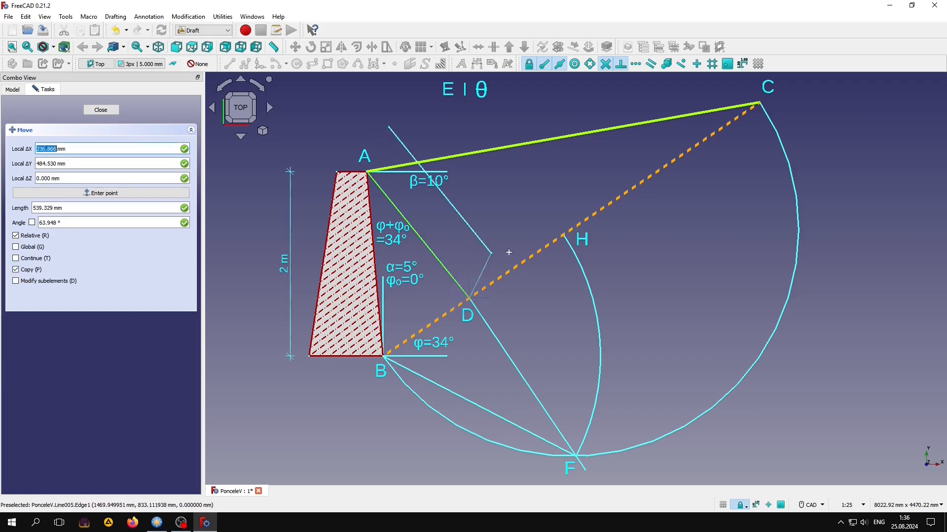
left_click(564, 236)
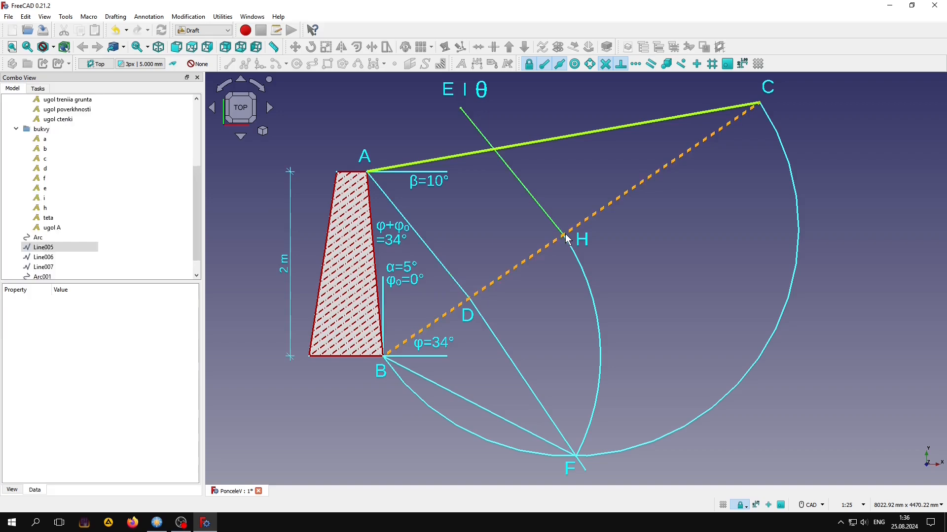
- Shorten the copied line through H so that its upper end lies on line AC
left_click(465, 112)
left_click(445, 47)
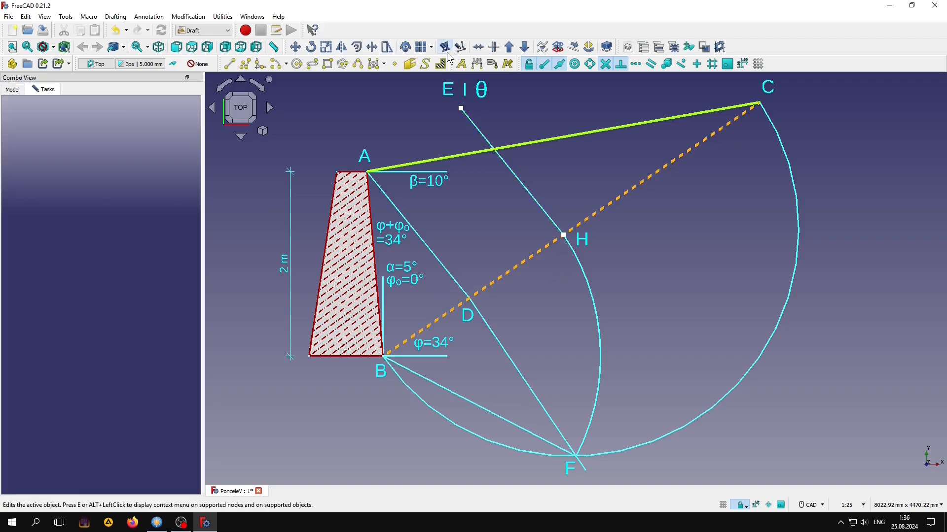
left_click(462, 109)
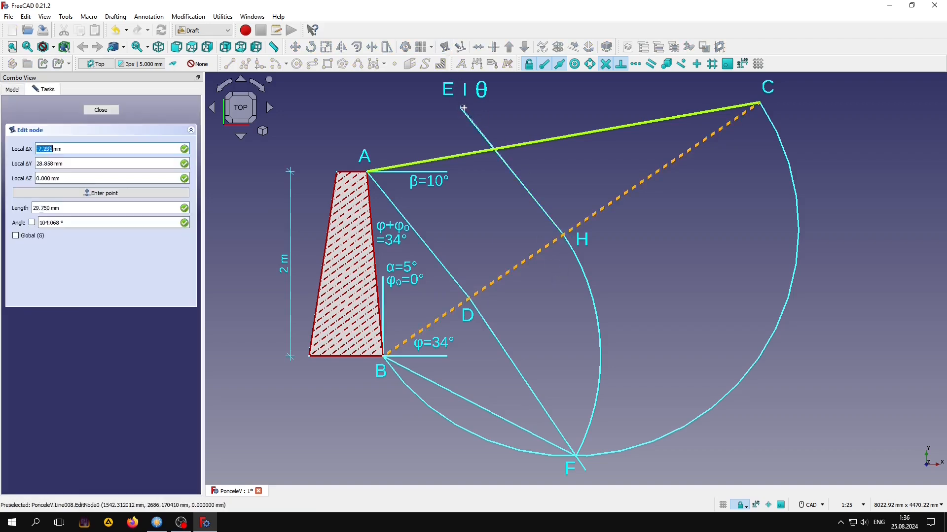
left_click(497, 148)
left_click(101, 110)
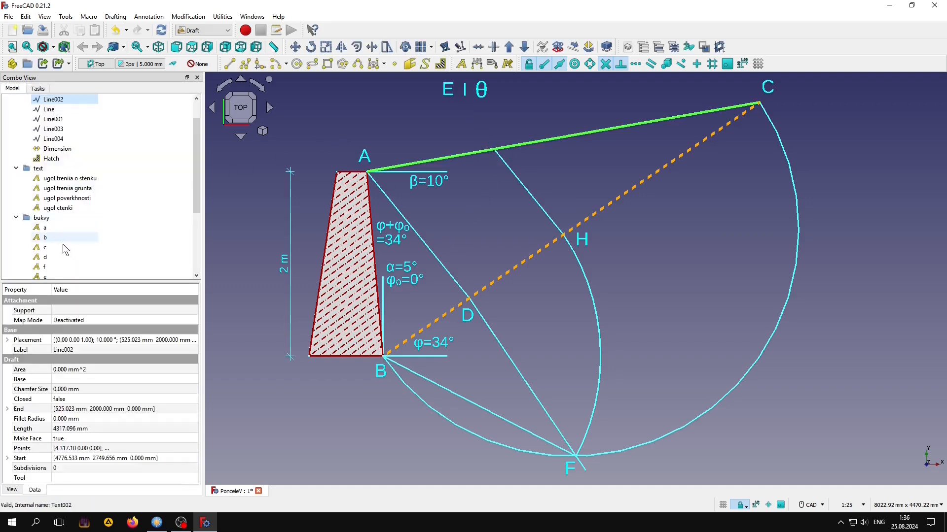
- Move the letter E, without copying it, just above the point where the line from H meets AC
scroll(54, 246, "down", 2)
left_click(50, 218)
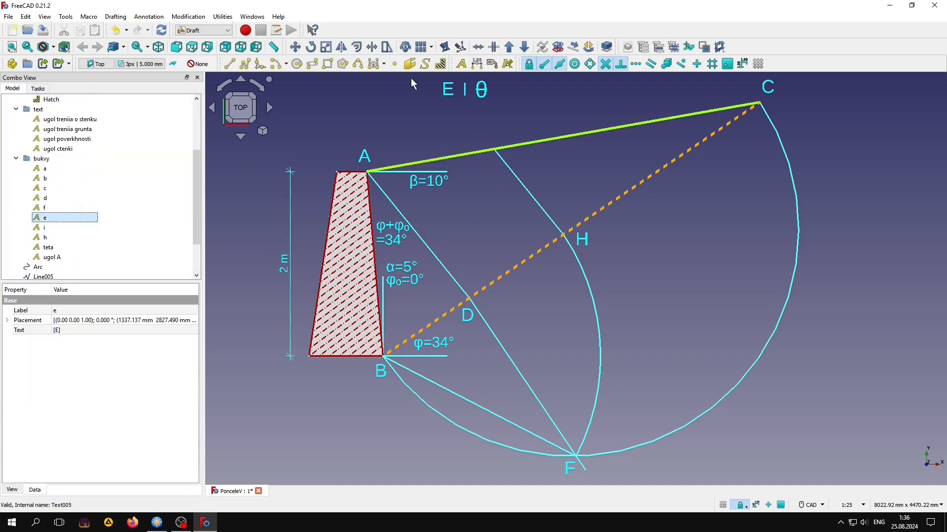
left_click(295, 47)
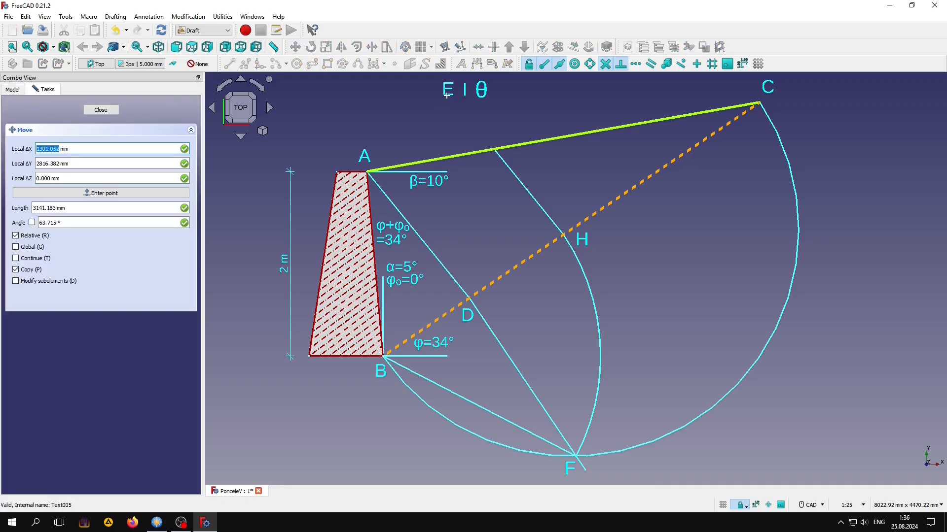
left_click(447, 95)
key("p")
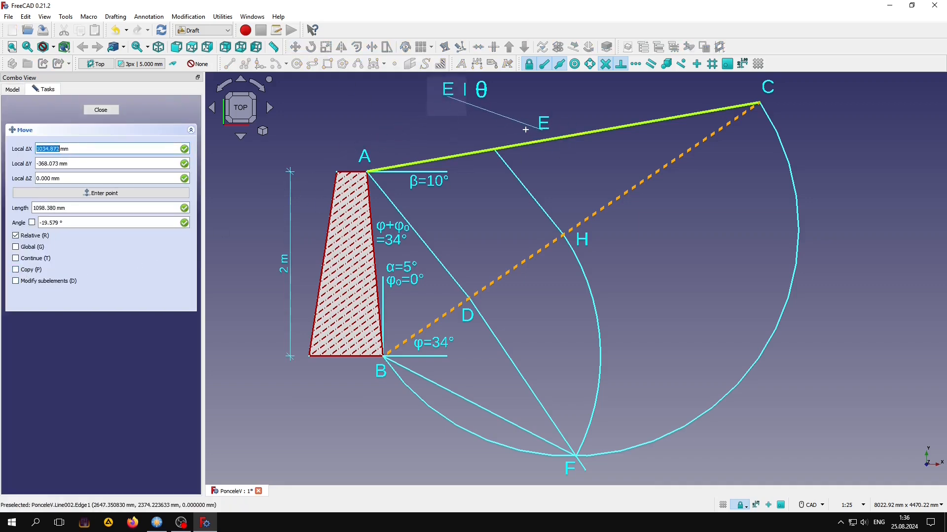
left_click(501, 141)
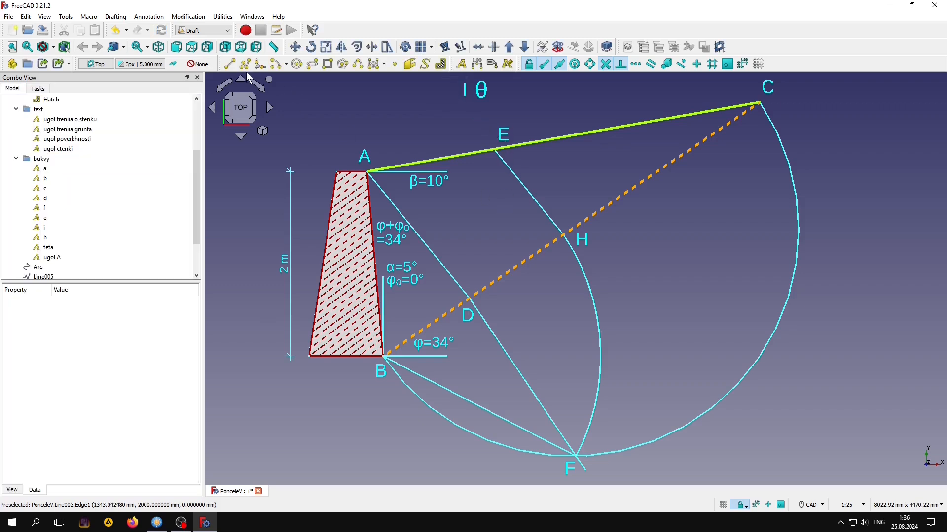
- Draw a short arc centred at H with radius HE, crossing the dashed line BC near D
left_click(277, 64)
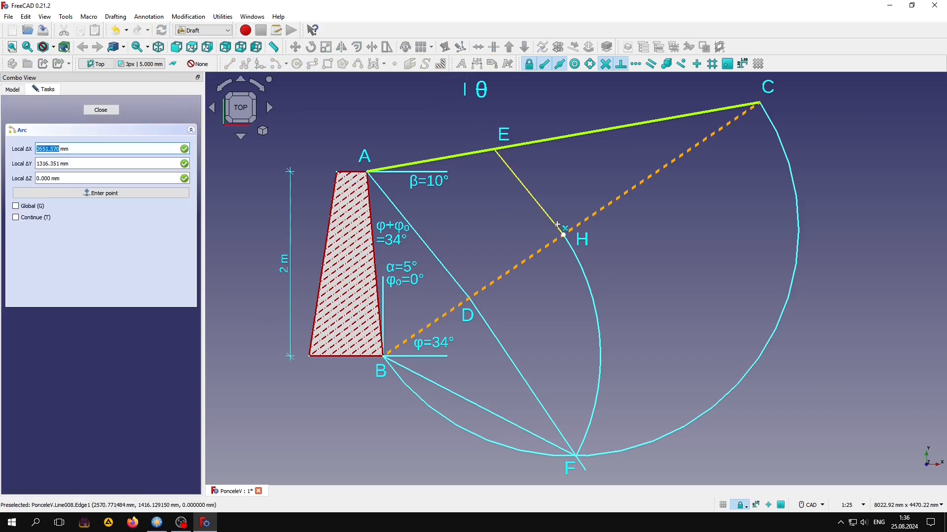
left_click(560, 239)
left_click(496, 150)
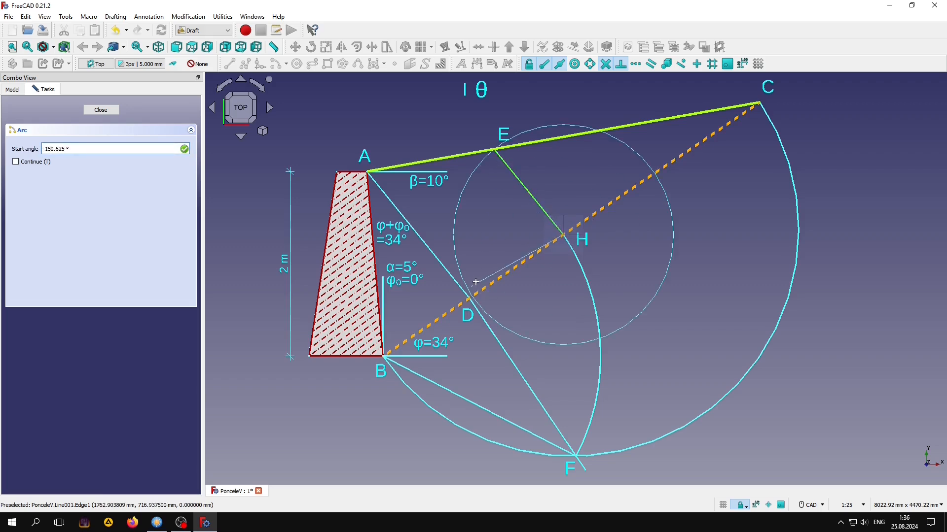
left_click(477, 286)
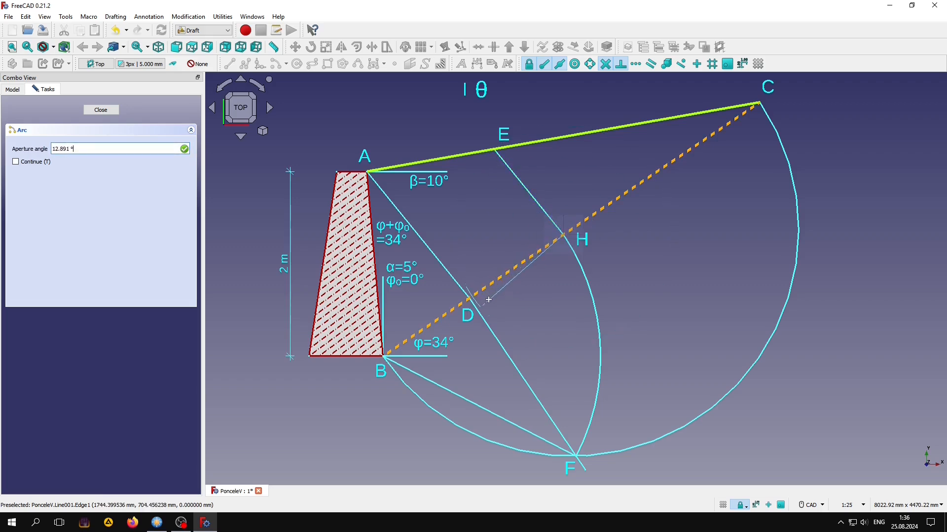
left_click(486, 296)
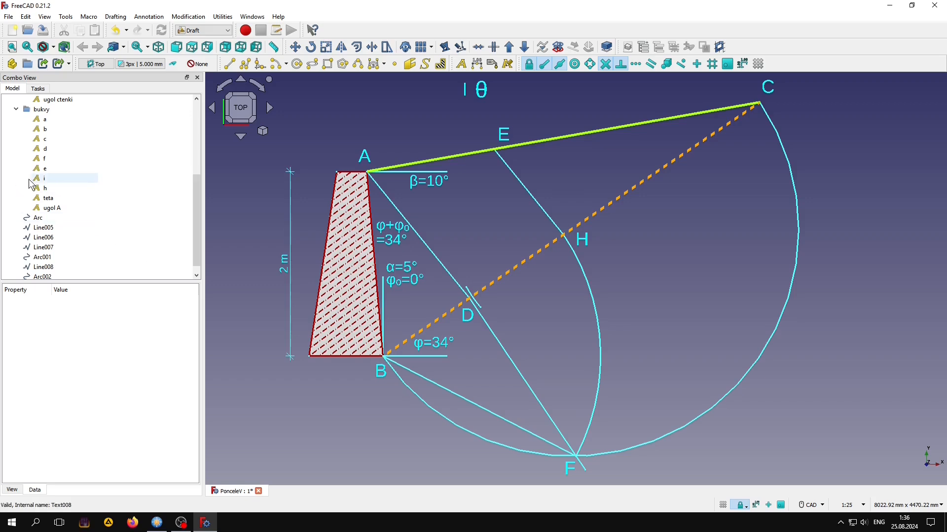
- Move the letter I, without copying it, beside the point where the short arc crosses line BC near D
left_click(83, 178)
left_click(289, 47)
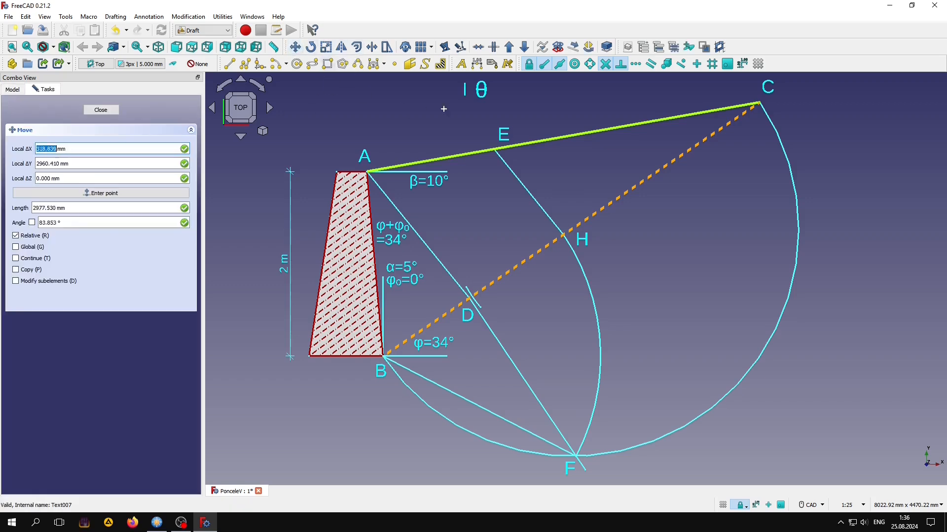
left_click(467, 96)
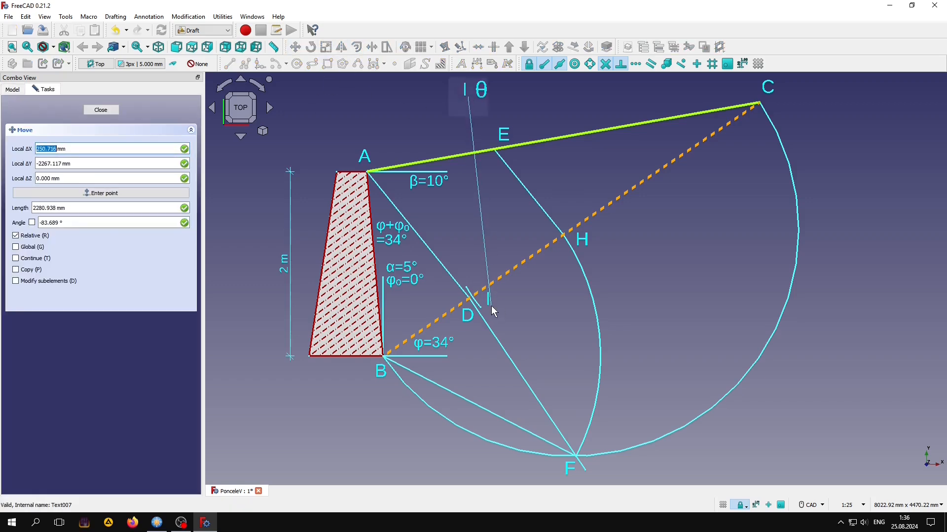
left_click(493, 305)
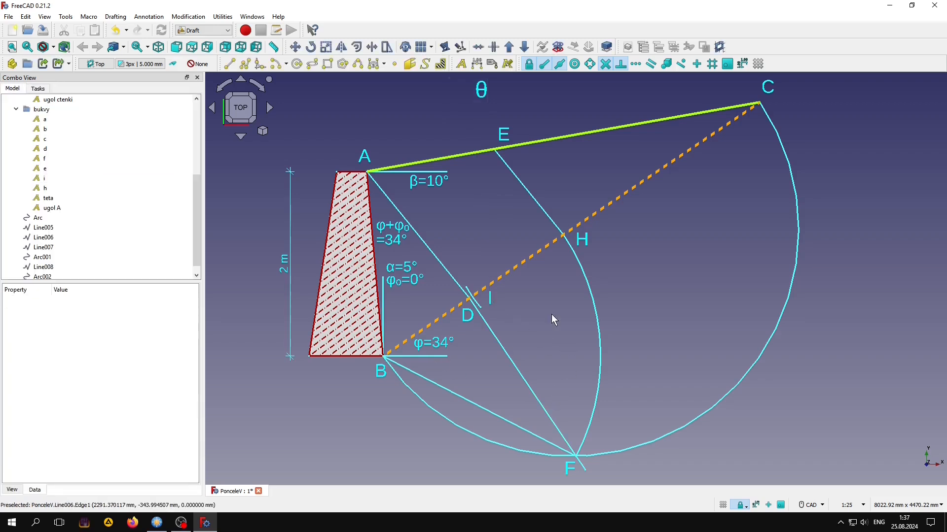
- Draw a closed, filled polyline triangle through points E, H and I, and inspect its properties
left_click(245, 63)
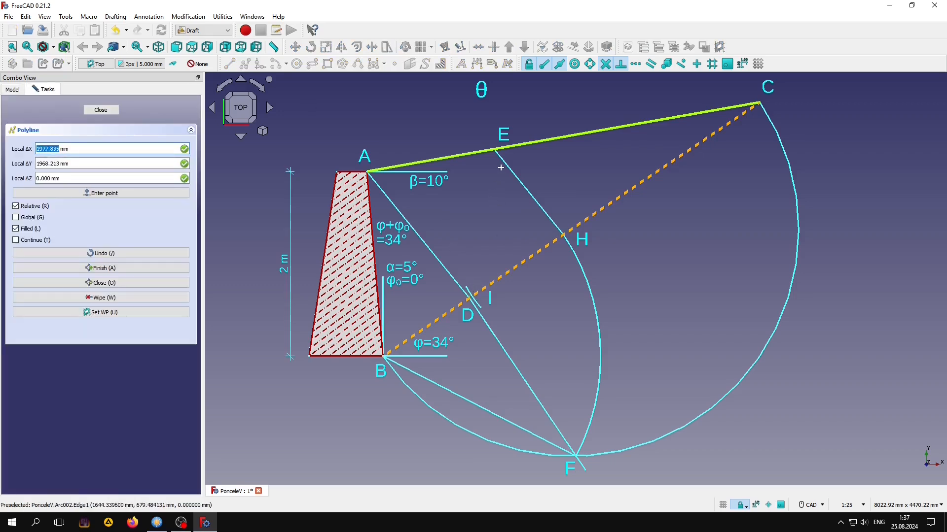
left_click(496, 150)
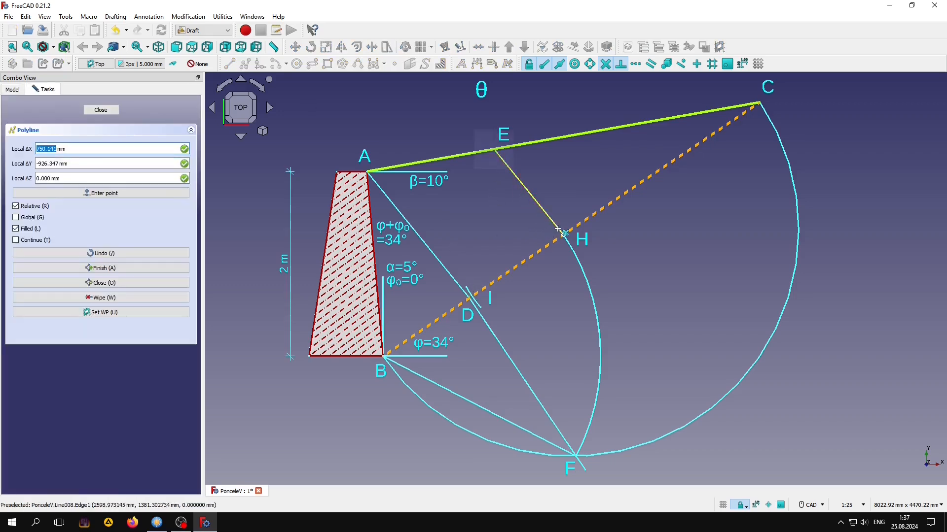
left_click(559, 230)
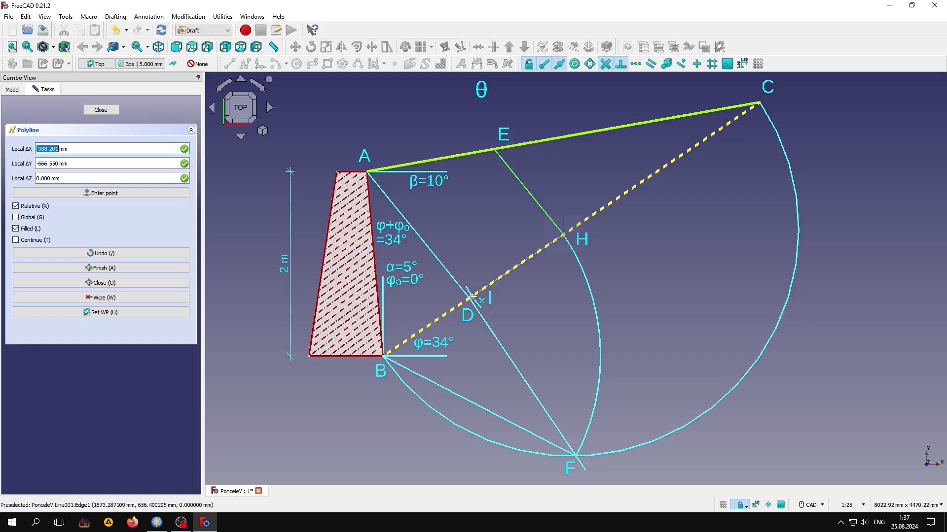
left_click(473, 297)
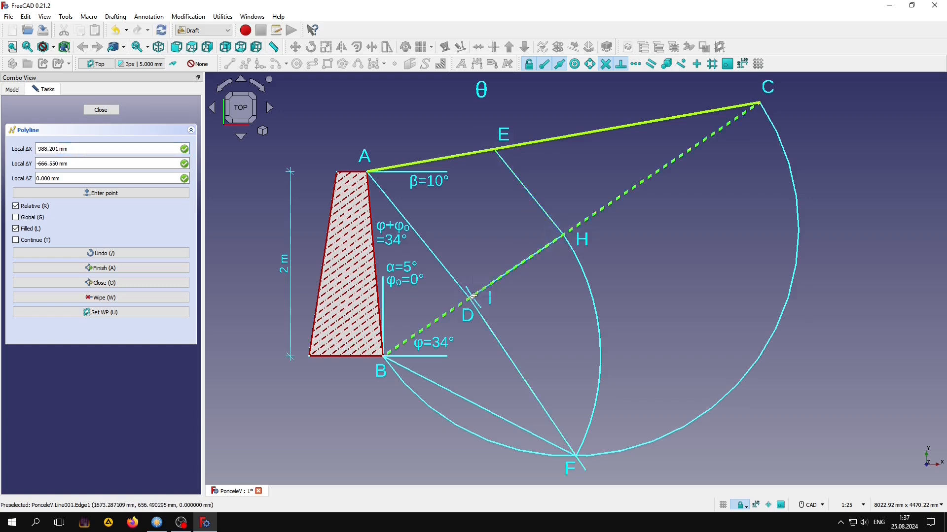
left_click(495, 153)
left_click(565, 175)
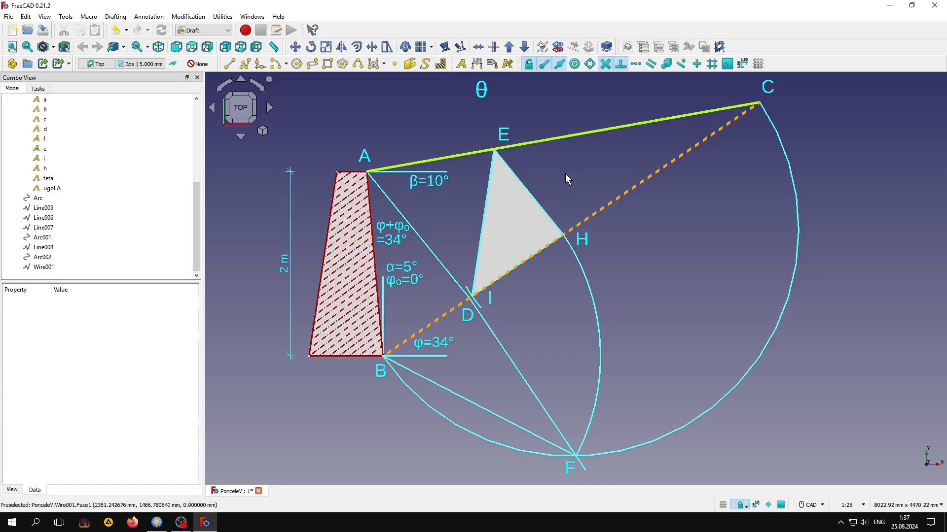
left_click(525, 248)
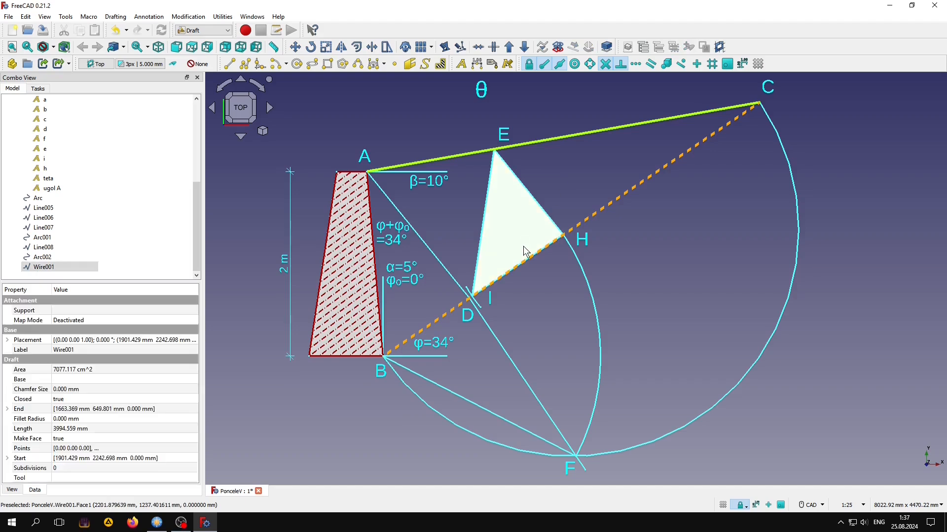
left_click(546, 317)
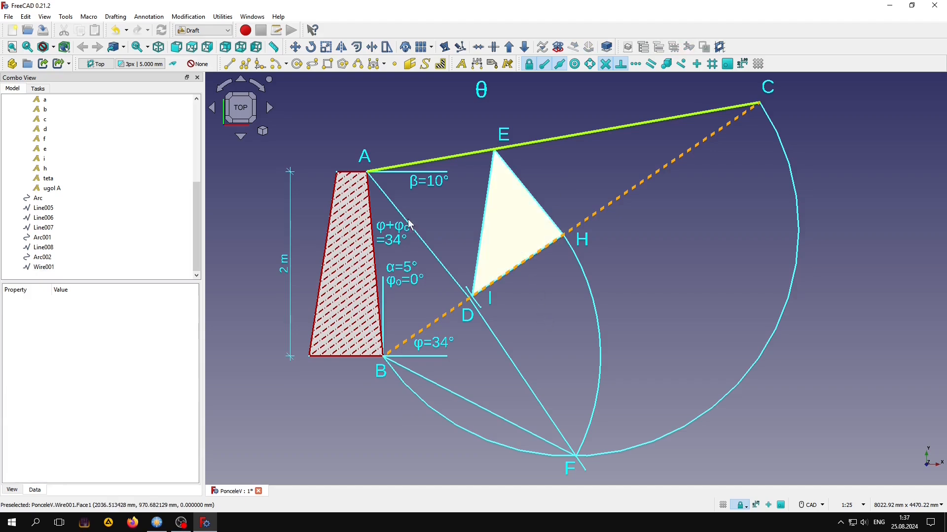
- Draw a straight line from point B to point E
left_click(230, 65)
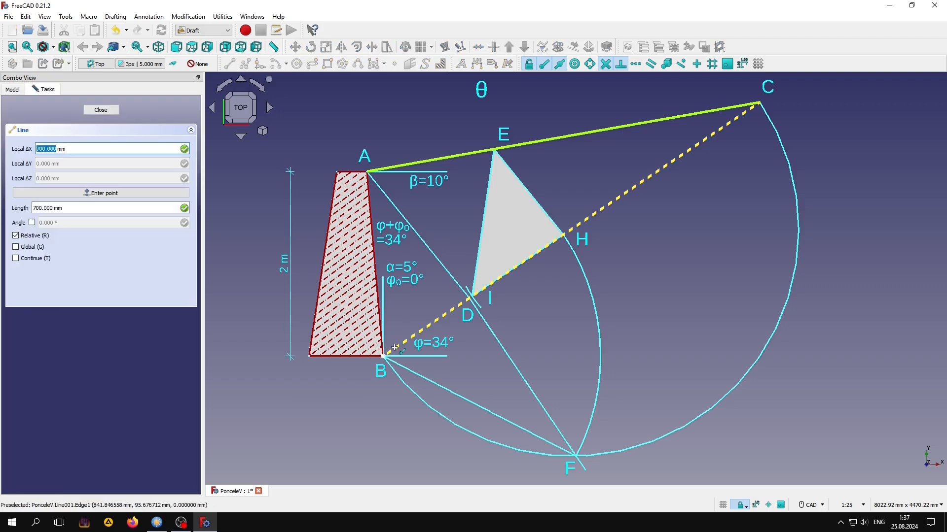
left_click(403, 323)
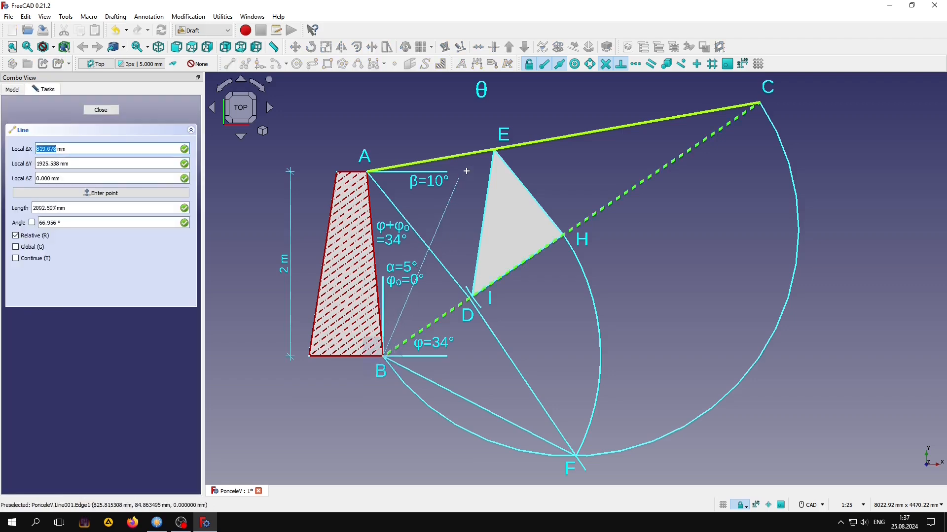
left_click(492, 156)
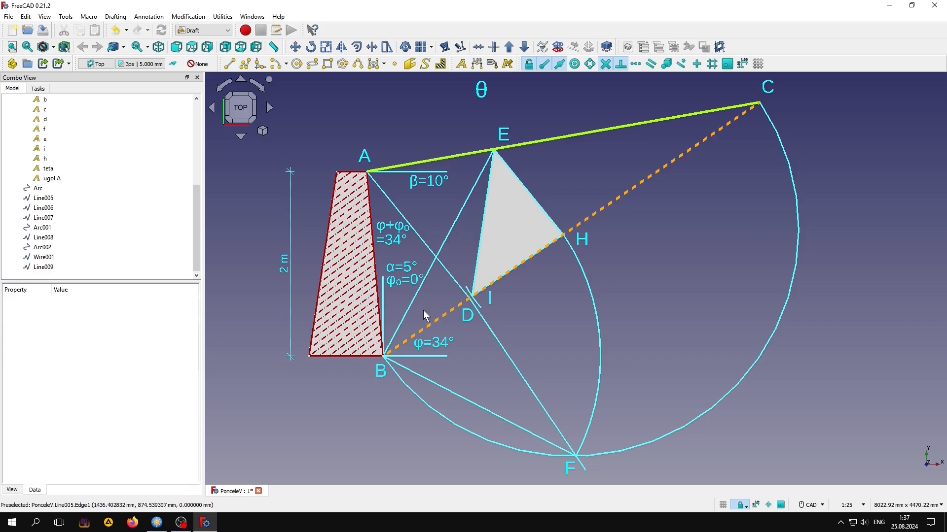
- Move the θ label, without copying it, between line BE and the dashed line BC near B
left_click(481, 90)
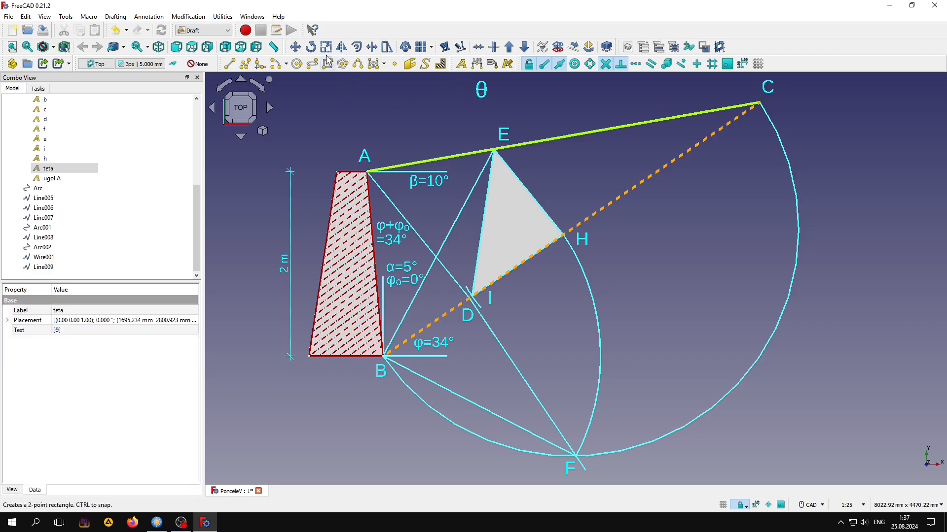
left_click(296, 47)
left_click(482, 90)
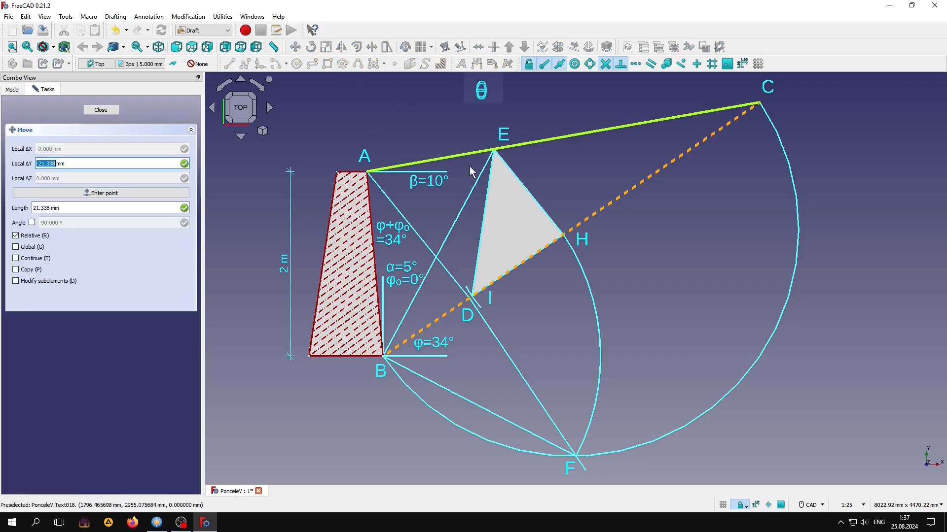
left_click(420, 322)
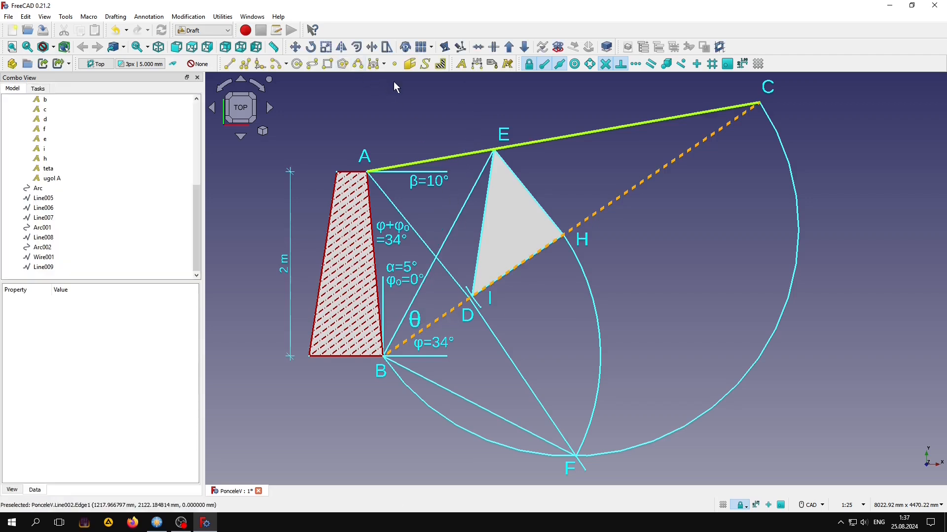
- Add an angular dimension between line BE and the dashed line BC, with its arc just beyond the θ label
left_click(478, 64)
left_click(112, 244)
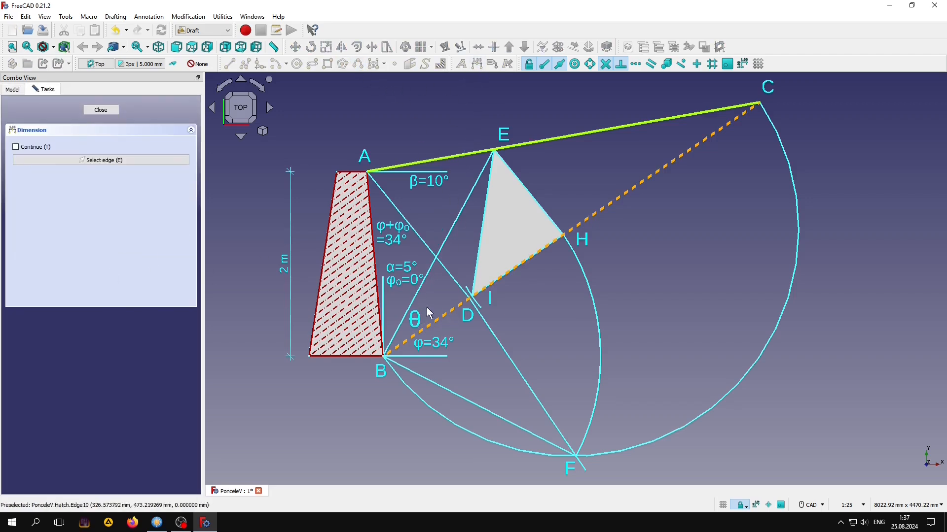
left_click(418, 290)
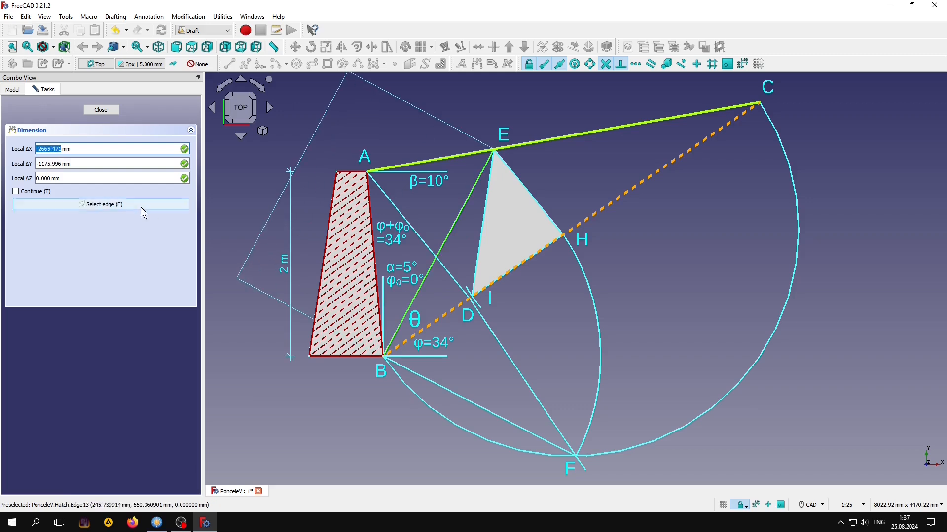
left_click(141, 206)
left_click(426, 345)
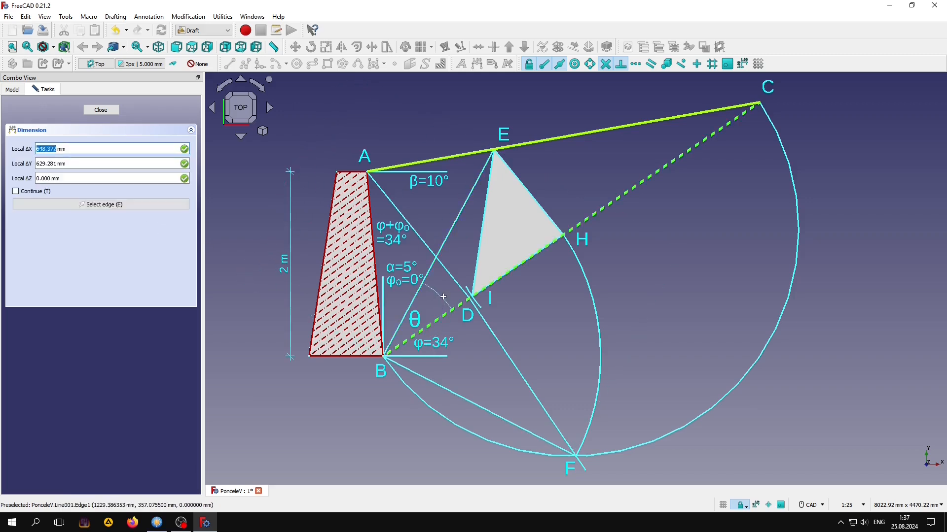
left_click(447, 302)
left_click(488, 374)
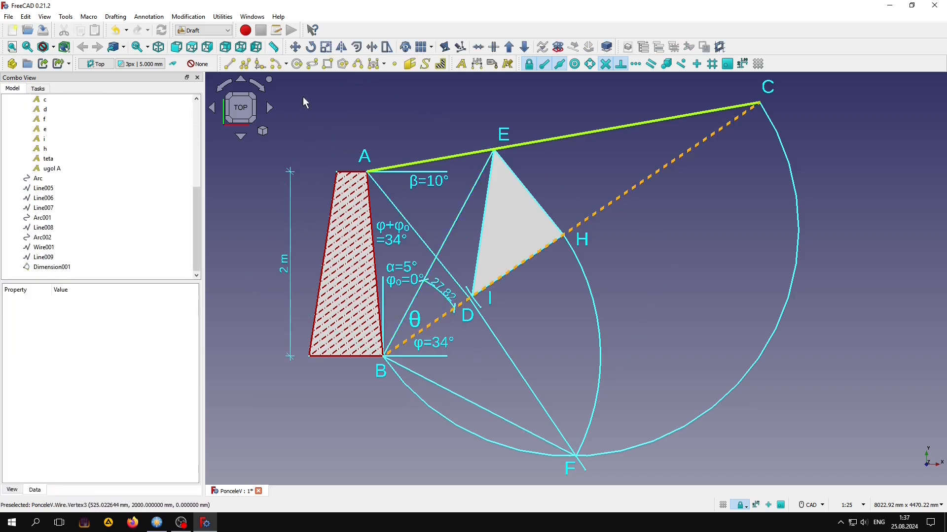
- Show the drawing in a floating window and create a new spreadsheet, placing its window over the drawing's right-hand area
left_click(252, 17)
left_click(257, 51)
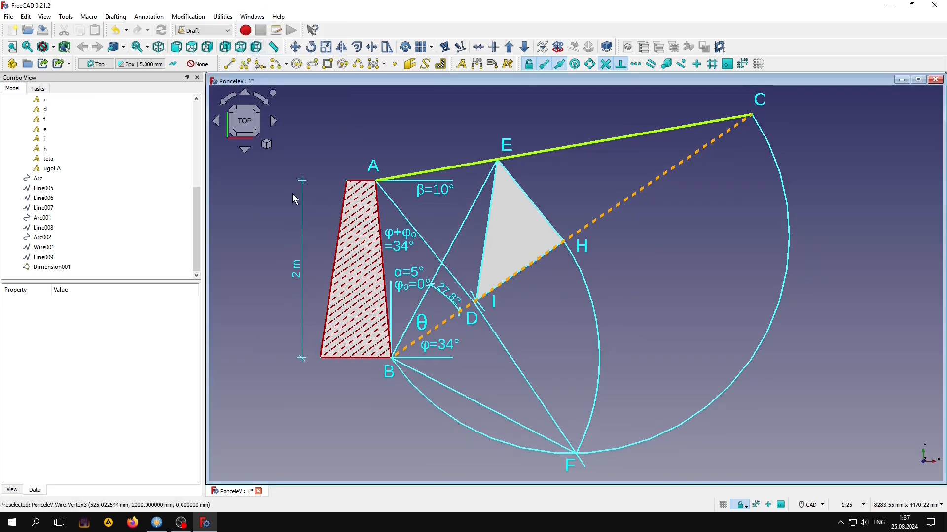
left_click(203, 30)
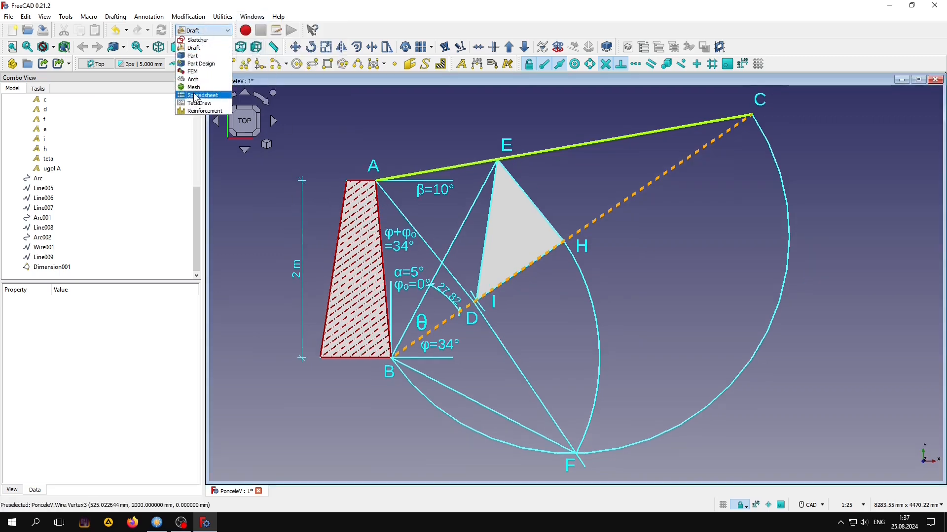
left_click(195, 96)
left_click(12, 64)
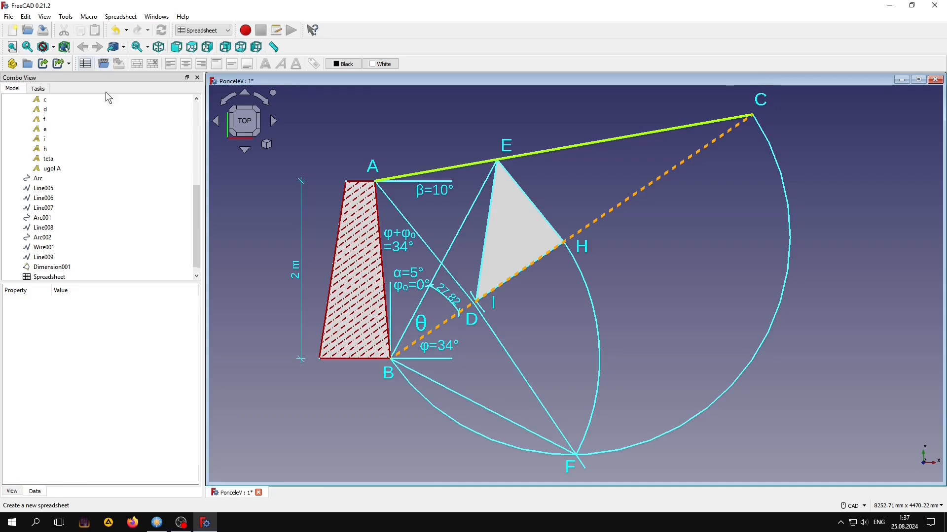
left_click_drag(262, 340, 676, 214)
- Enter the formula =<<Wire001>>.Area in cell A2 to retrieve the area of triangle EHI
left_click(672, 275)
left_click(667, 230)
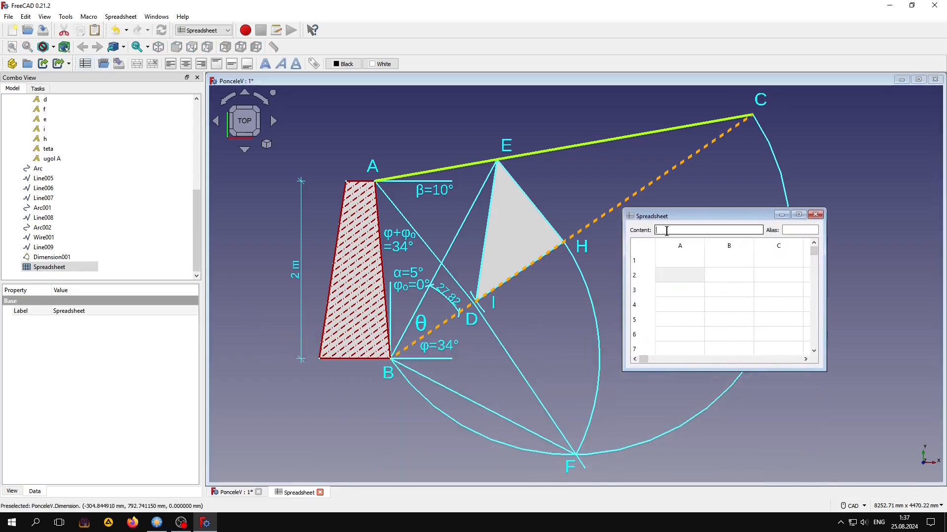
type("=<<W")
key("Down")
key("Down")
key("Down")
key("Down")
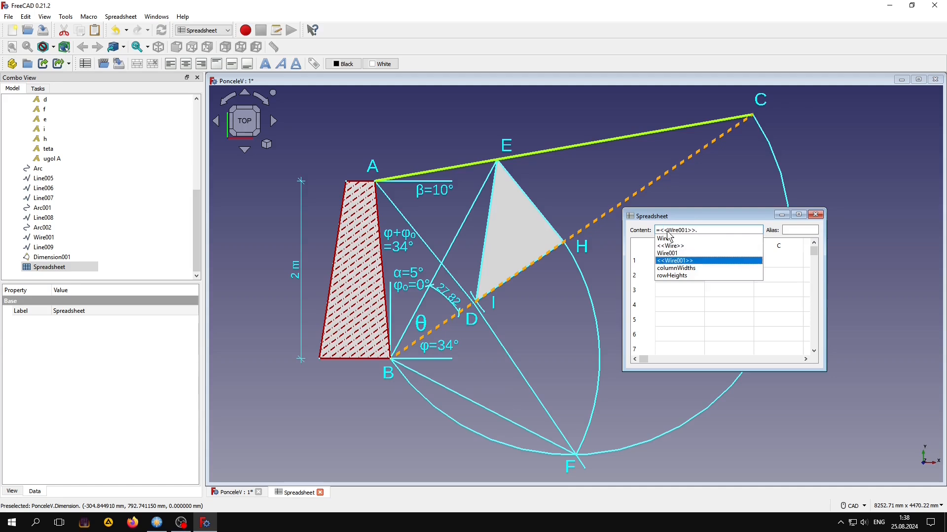
type("a")
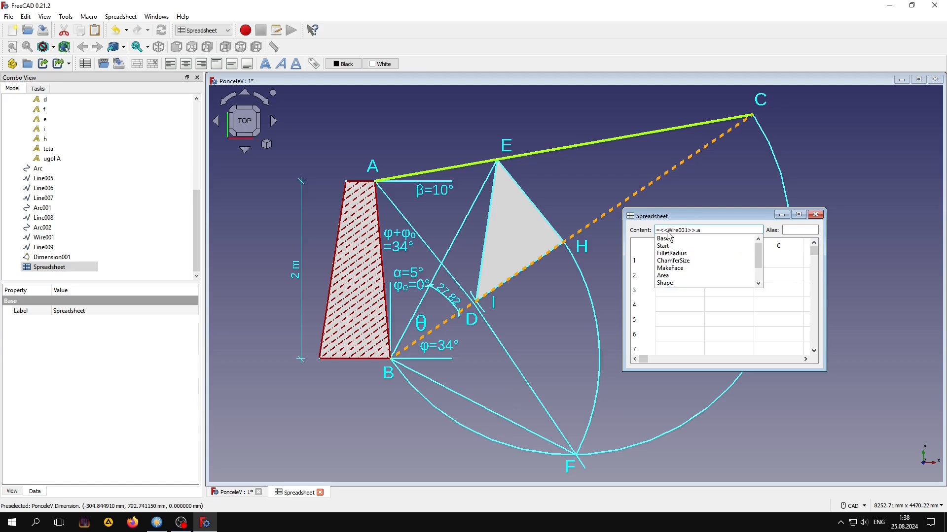
key("Down")
key("Down")
key("Down")
key("Down")
key("Down")
key("Down")
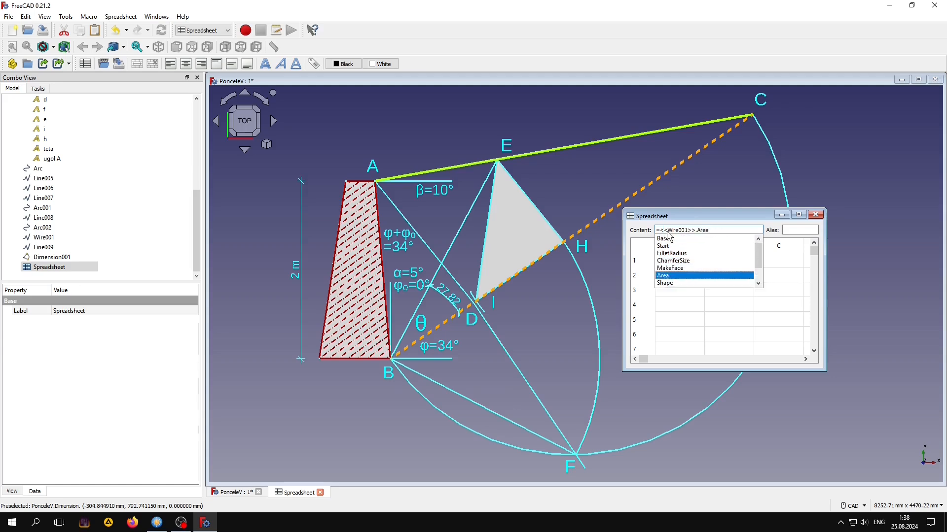
key("Return")
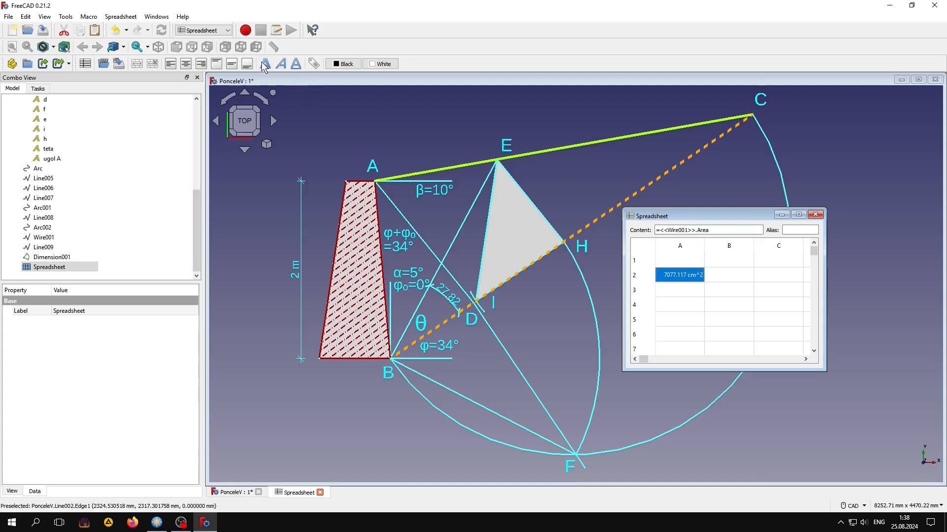
- Set the display unit of cell A2 to m^2
left_click(314, 64)
left_click(470, 214)
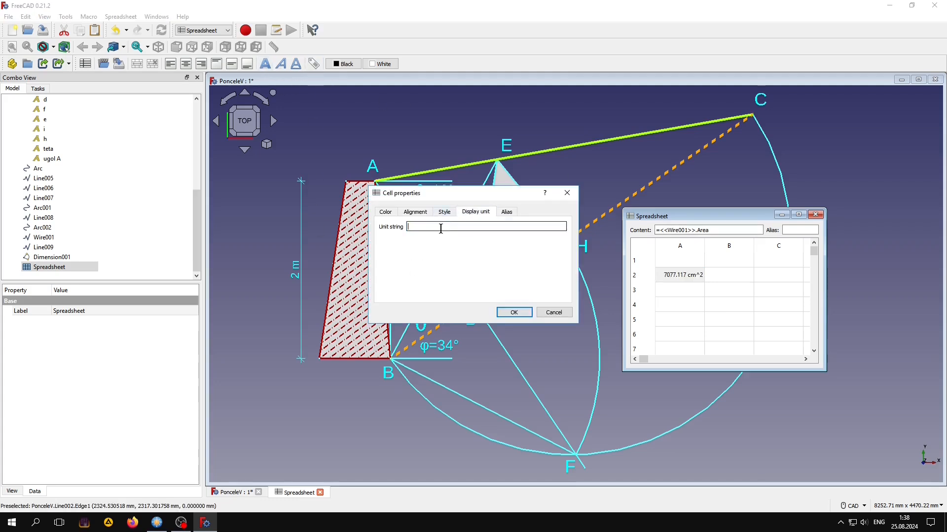
type("m^2")
key("Return")
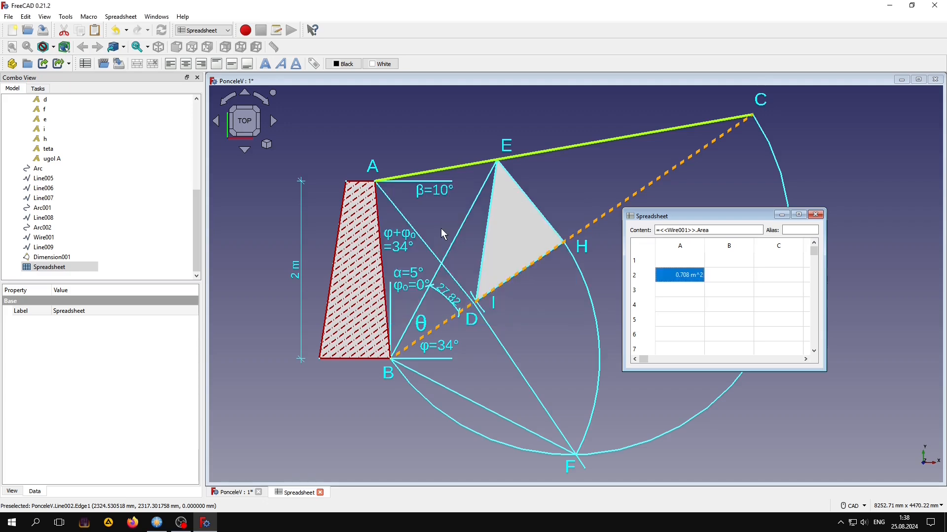
- Enter the formula =1.75*0.708 in cell A3
left_click(692, 324)
left_click(678, 291)
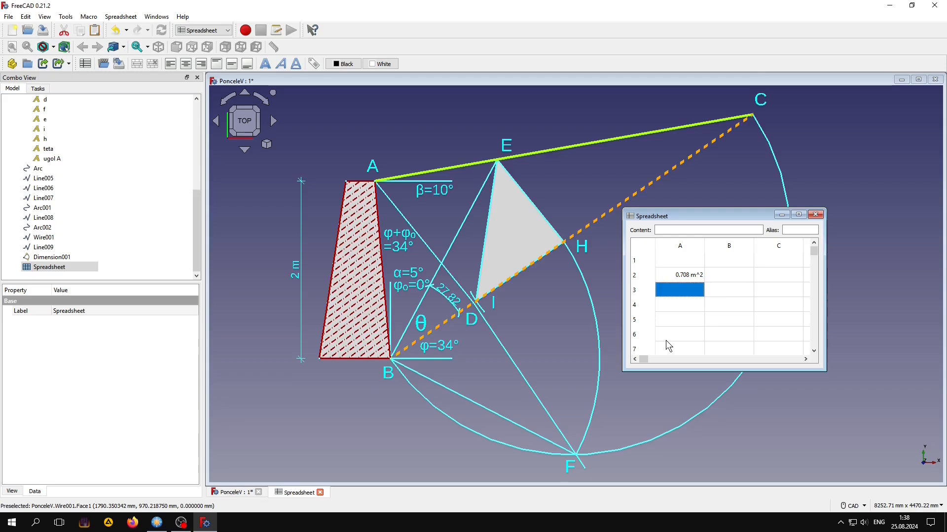
type("=1")
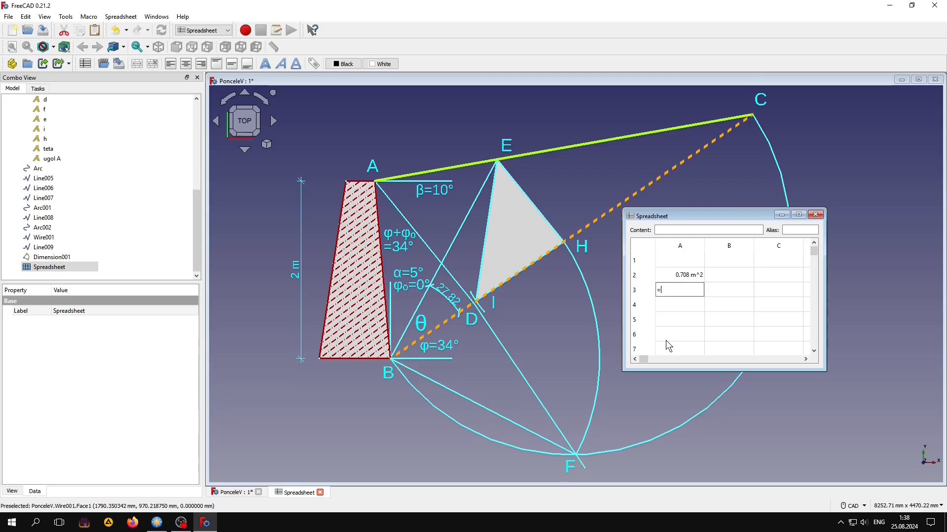
type(".7")
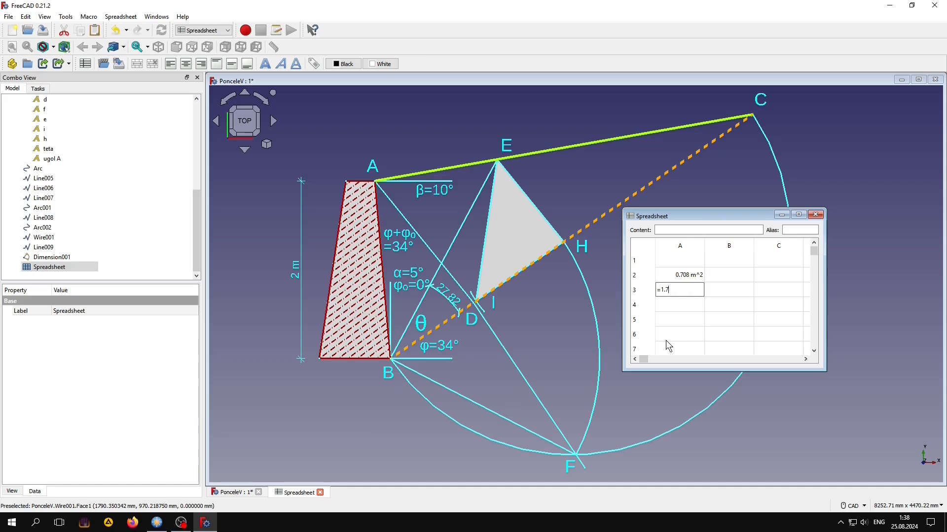
type("5*0.708")
key("Return")
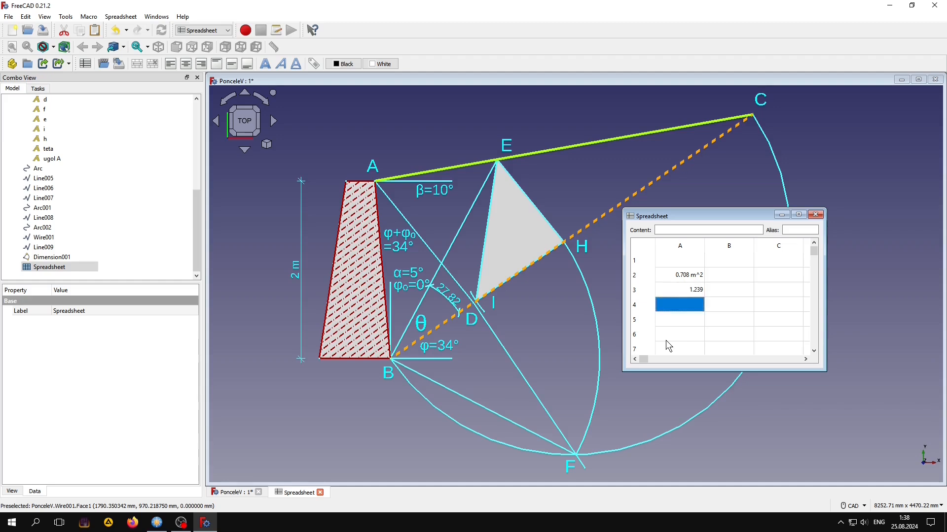
- Enter the unit label "ton" in cell B3, next to the calculated value
key("Right")
key("Up")
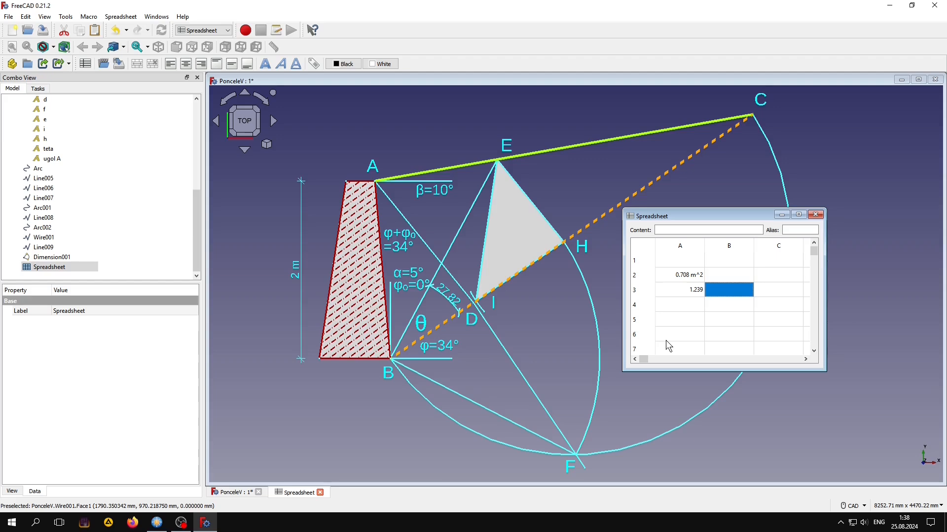
type("ton")
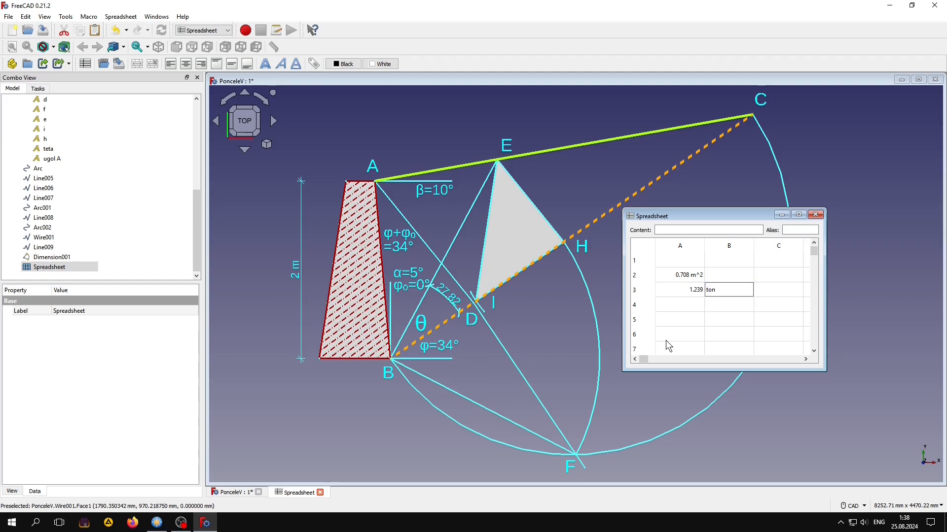
key("Return")
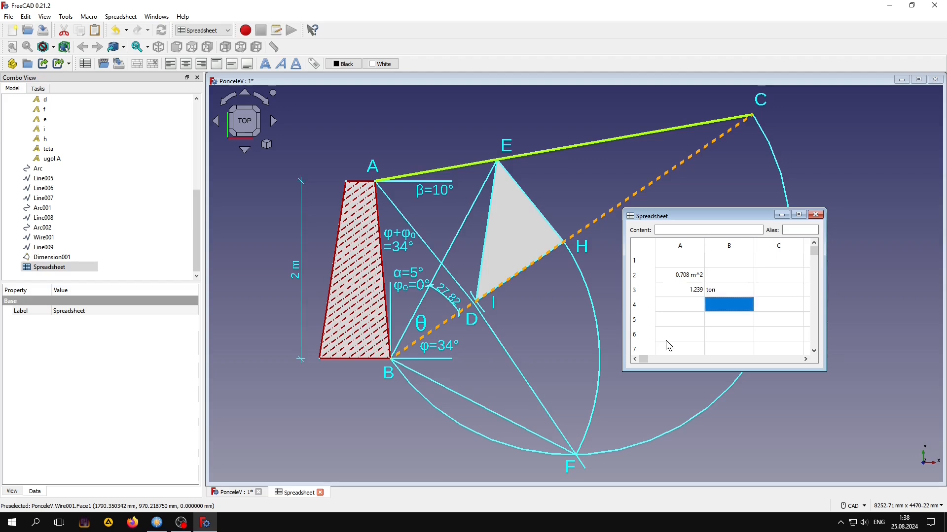